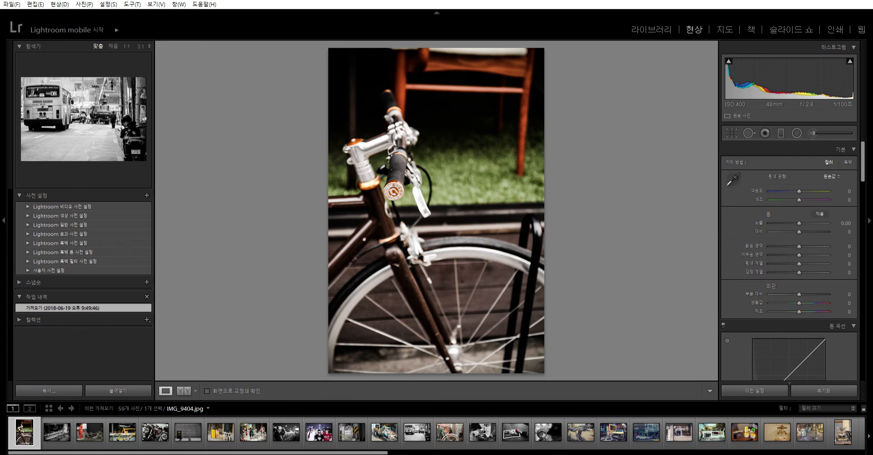
- Browse the photo grid in the Library module and examine the selected bicycle photo's metadata
click(651, 28)
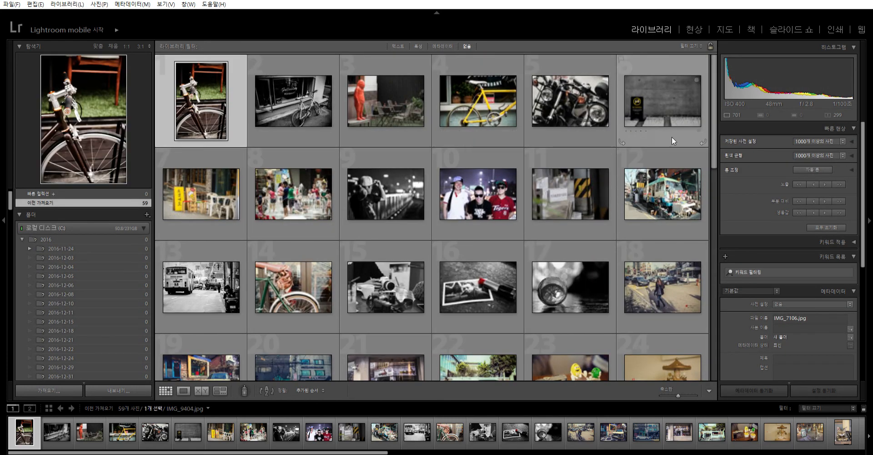
drag(863, 229, 859, 310)
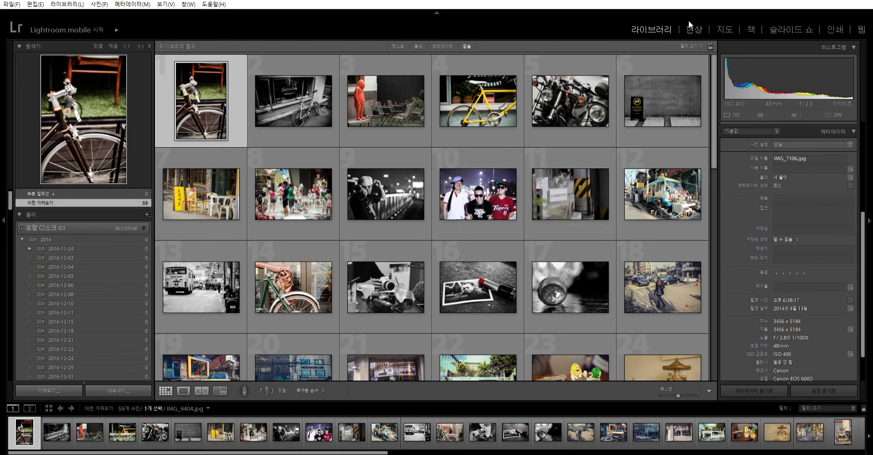
scroll(511, 258, down, 10)
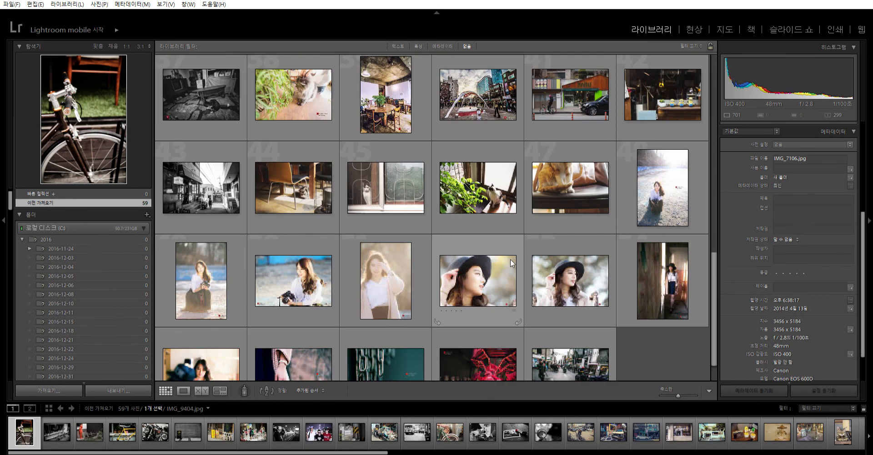
scroll(510, 258, up, 10)
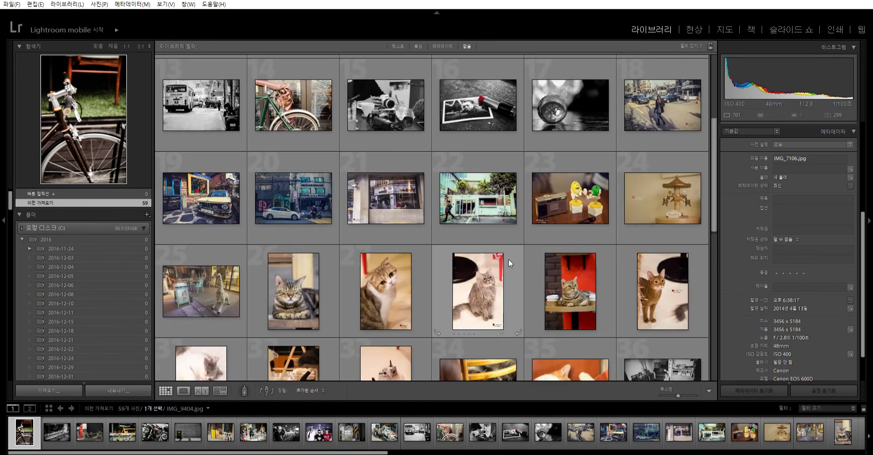
scroll(507, 259, up, 1)
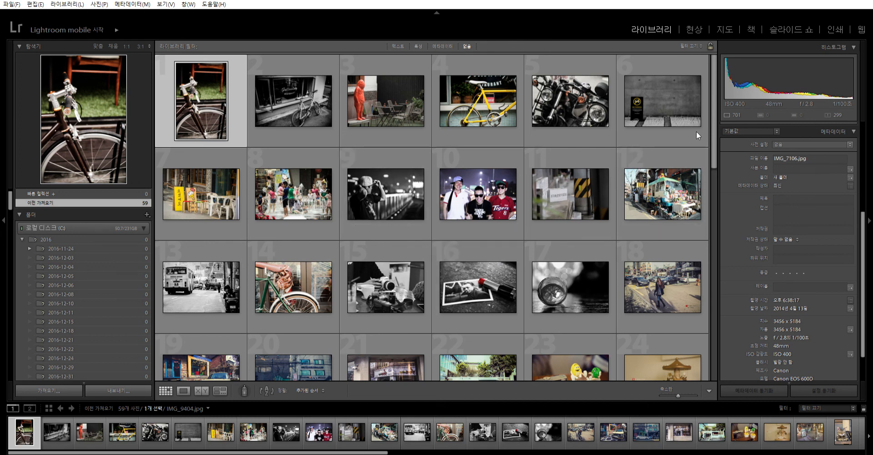
- Open the brown bicycle photo in the Develop module and inspect it
click(694, 29)
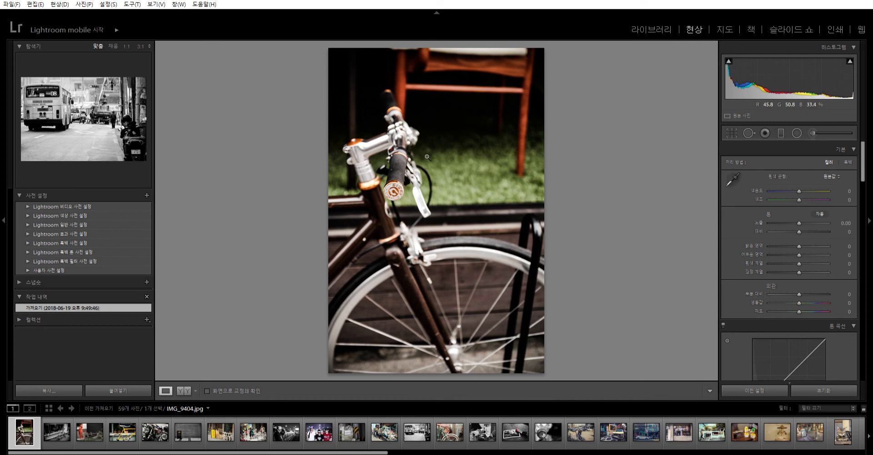
click(499, 182)
click(459, 167)
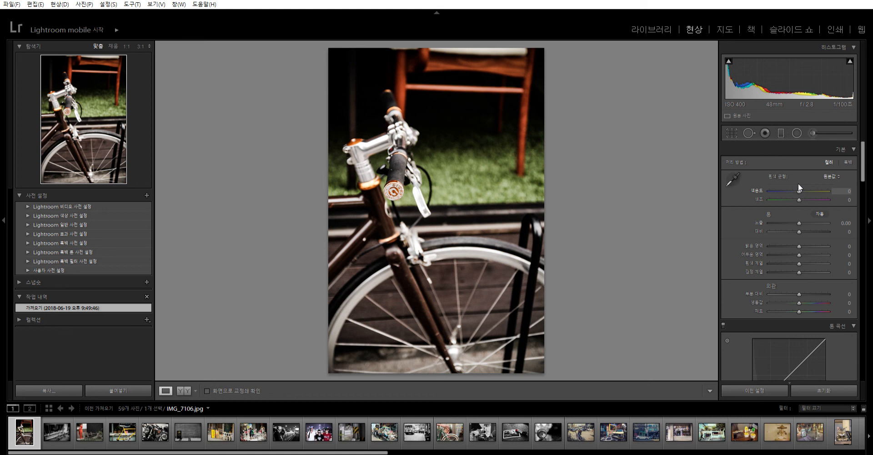
- Try a cool look with temperature -49, shadows -21, blacks -24, clarity +52, vibrance -44 and saturation -4, and reset the photo
drag(798, 185, 785, 183)
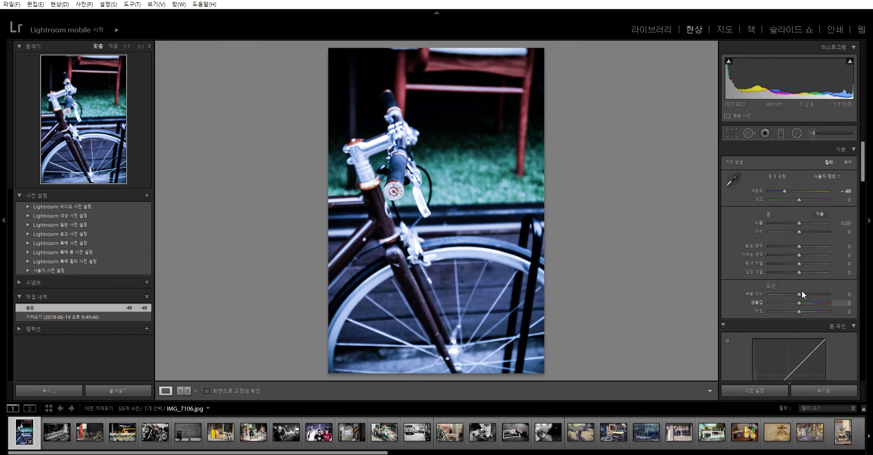
drag(799, 293, 814, 293)
drag(800, 266, 792, 248)
mouse_move(796, 296)
mouse_down()
mouse_move(784, 294)
mouse_move(798, 302)
mouse_up()
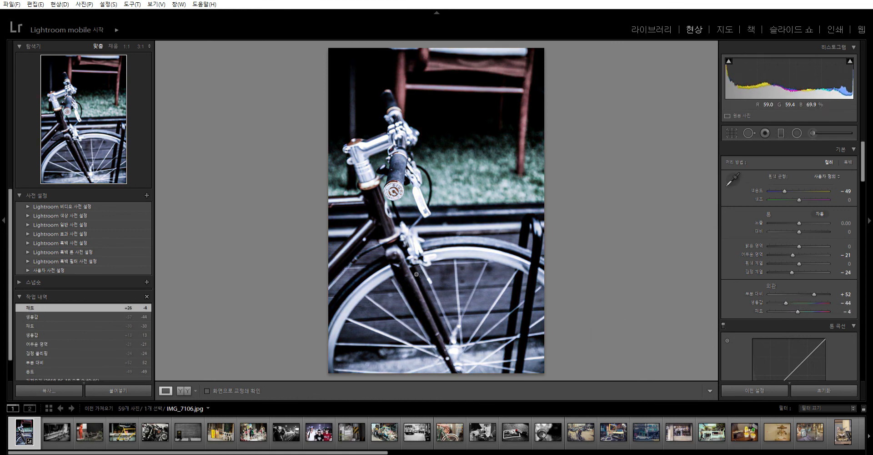
click(816, 390)
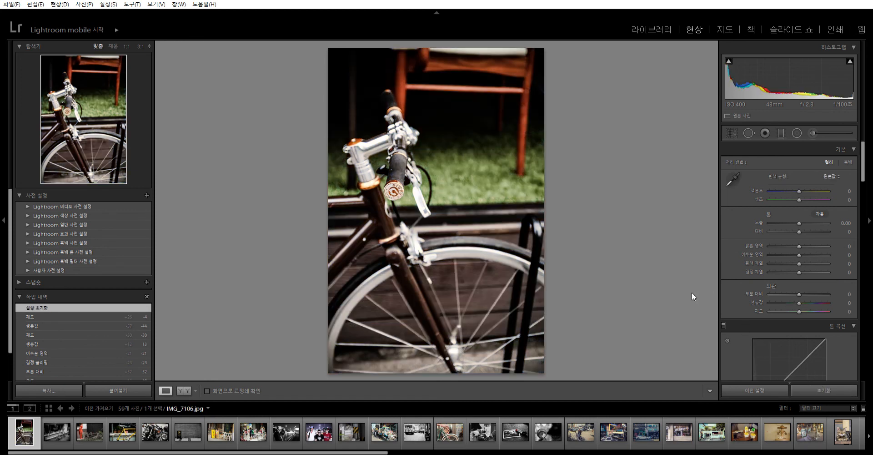
- Give the bicycle photo a warm look with temperature +32, contrast +26, shadows +19, blacks -13 and clarity -16
drag(800, 188, 809, 184)
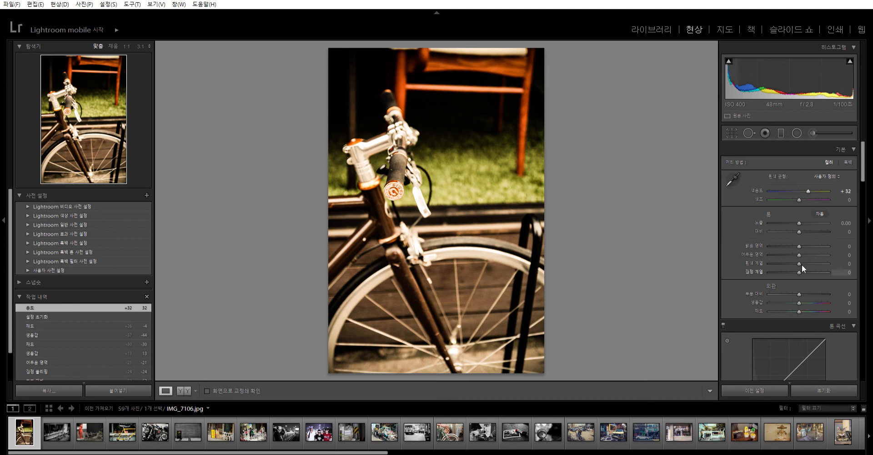
mouse_move(799, 284)
mouse_down()
mouse_move(795, 264)
mouse_move(792, 285)
mouse_up()
drag(799, 245, 804, 247)
drag(799, 223, 806, 222)
- Compare the before and after versions side by side, and reset the photo's develop settings
click(185, 391)
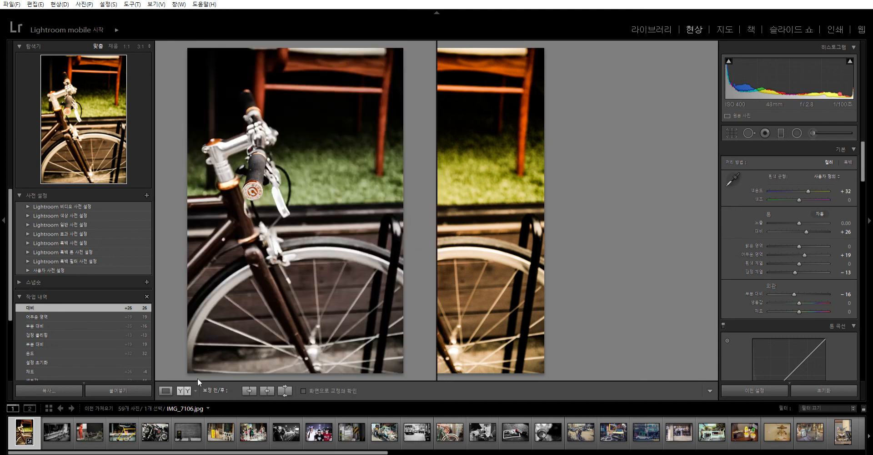
click(166, 390)
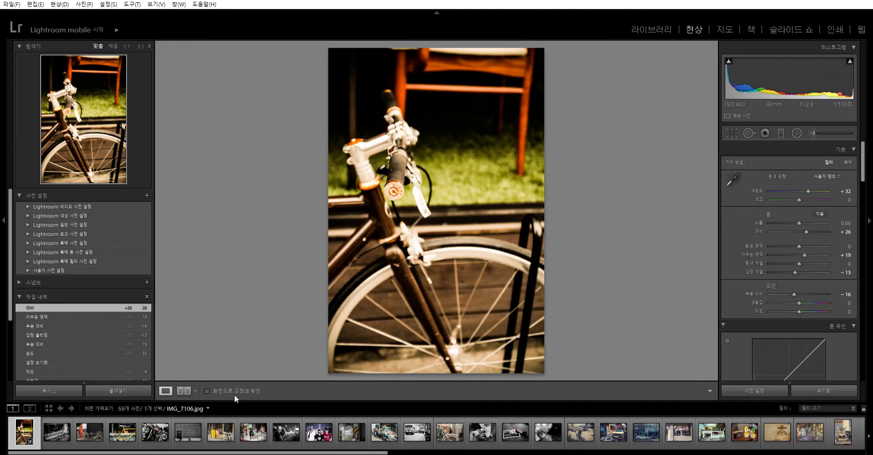
click(812, 385)
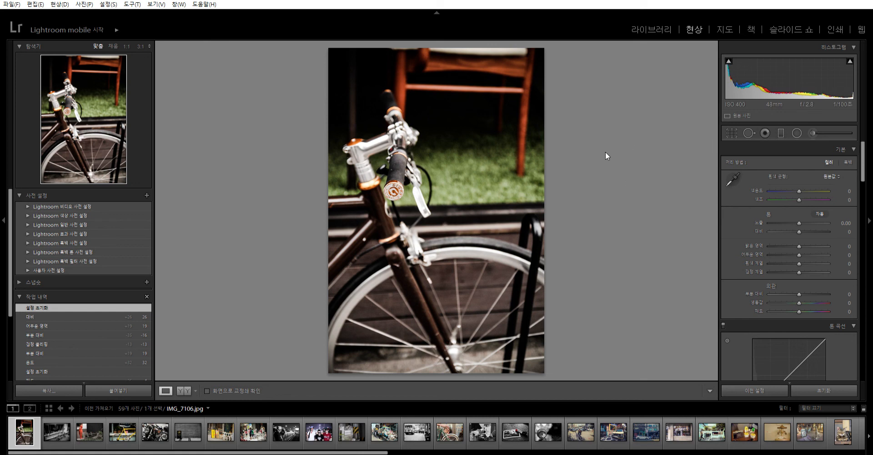
- Open the black-and-white café bicycle photo from the library in Develop and view the yellow bicycle and red statue photos
click(652, 28)
click(313, 105)
click(695, 29)
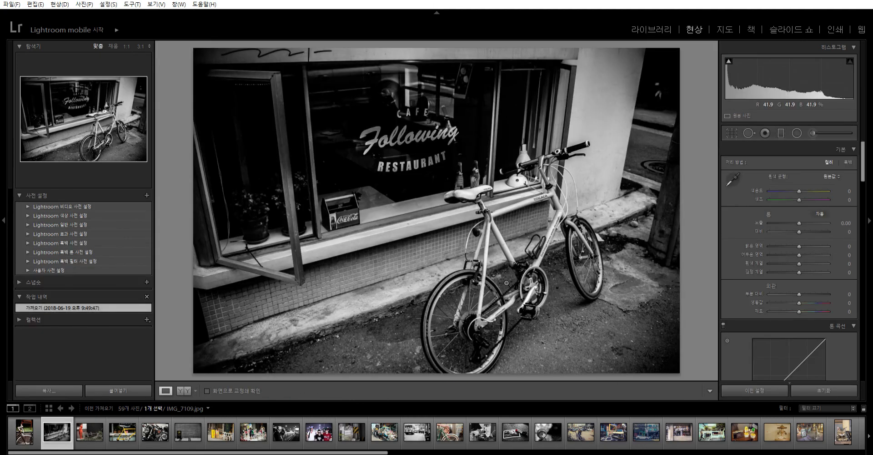
click(121, 433)
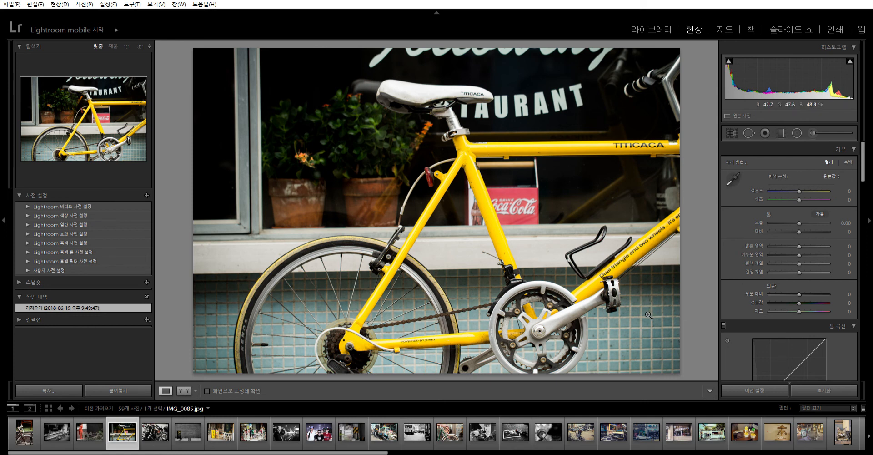
click(66, 429)
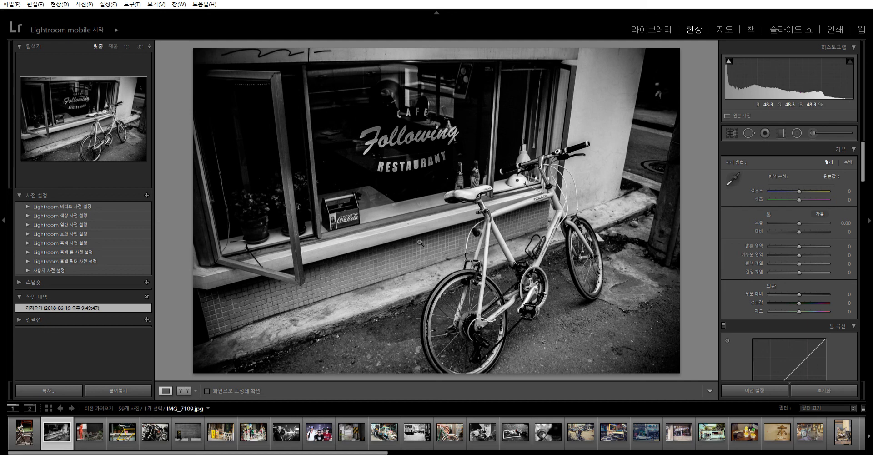
key(Right)
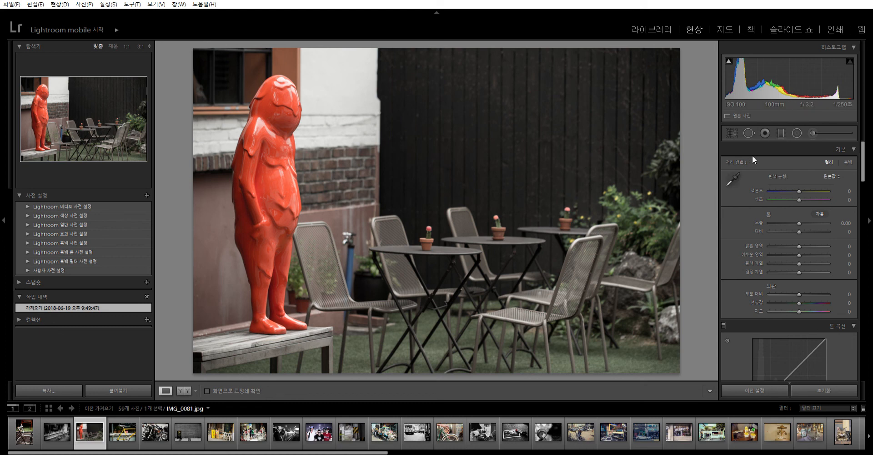
- View the crop overlay on the red statue photo, and switch to the brown bicycle photo and back
click(733, 132)
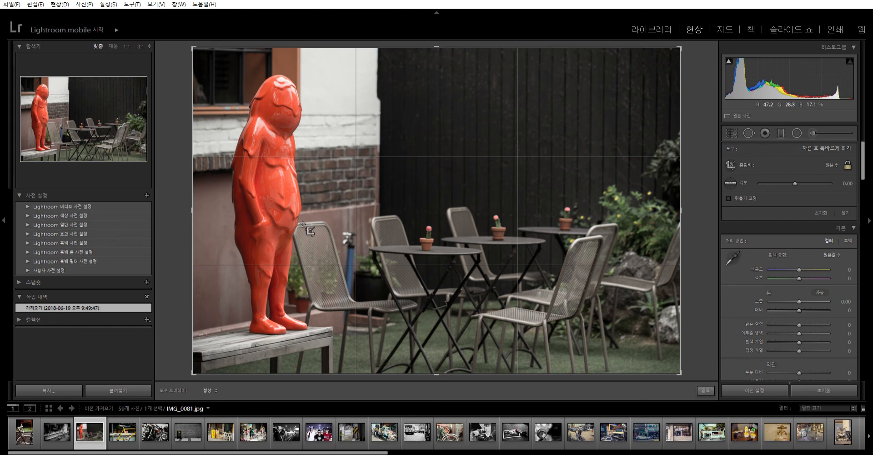
key(r)
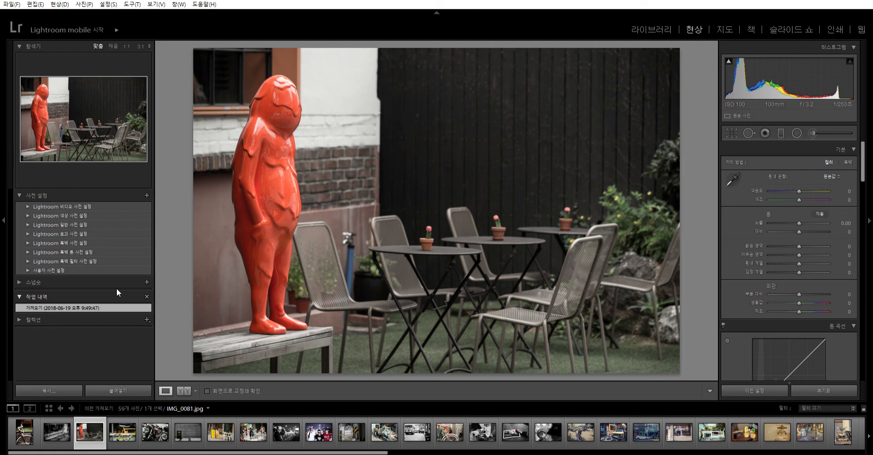
click(25, 432)
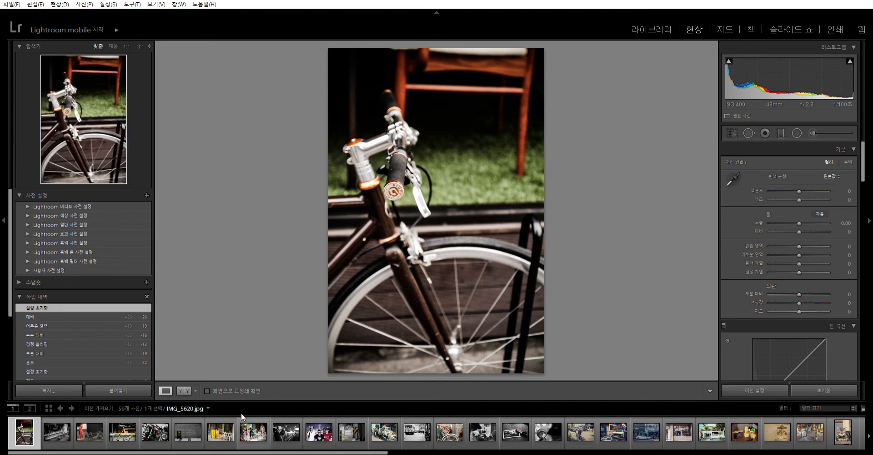
click(88, 424)
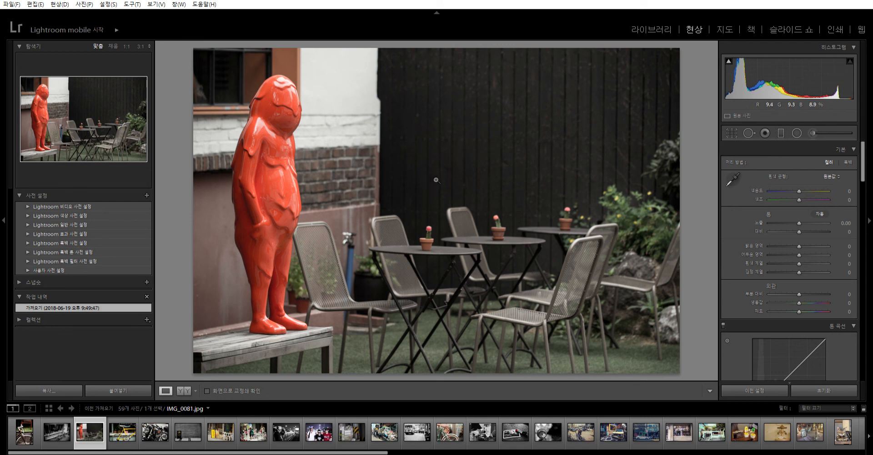
- Crop the red statue photo at its original aspect ratio to the tables and chairs, leaving out the statue
click(732, 133)
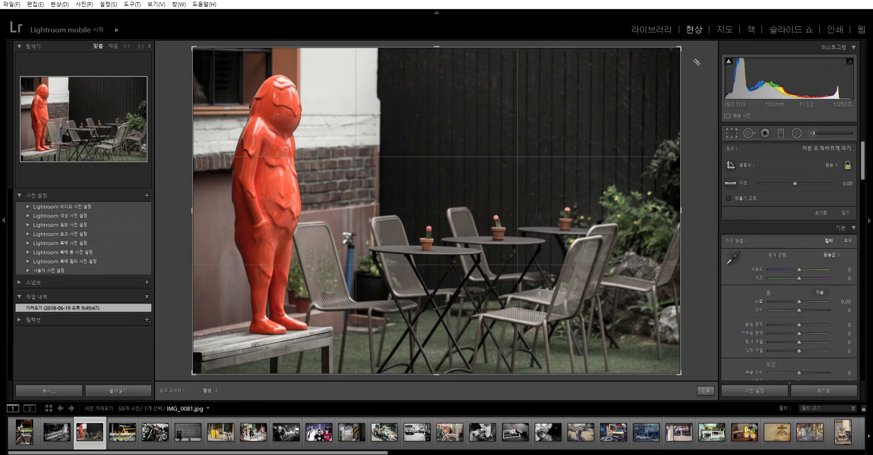
drag(685, 43, 423, 146)
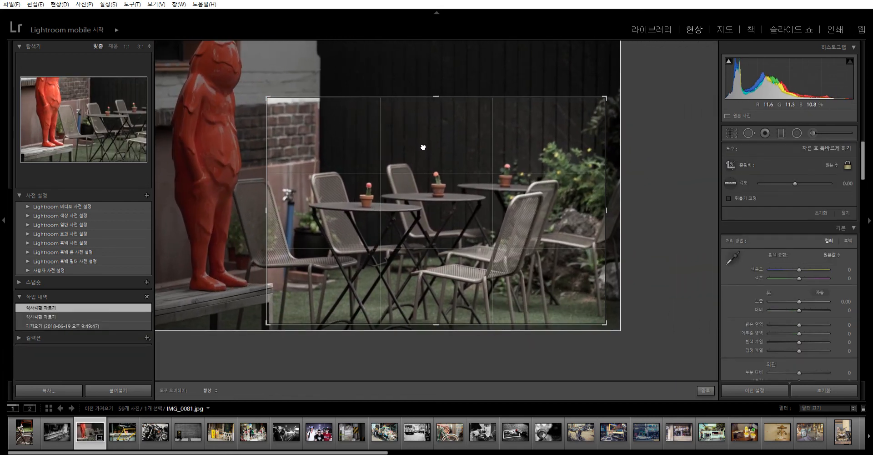
click(731, 133)
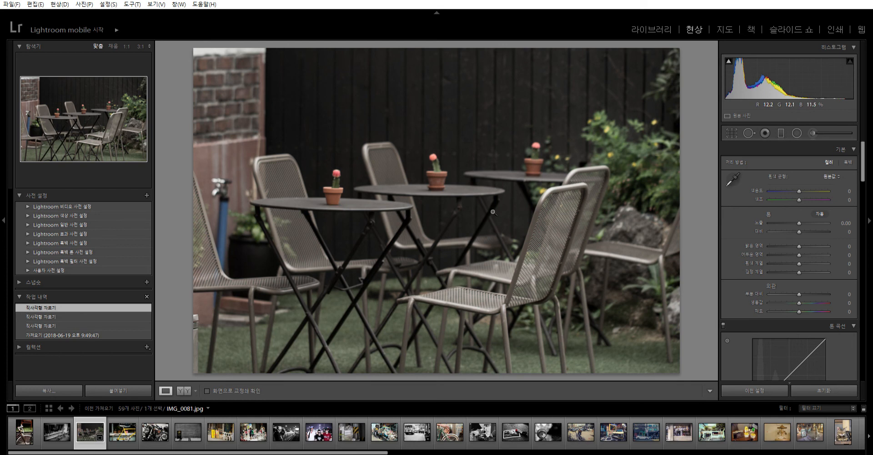
- Reopen and close the crop overlay to check the crop, and reset the photo to its original framing
click(732, 132)
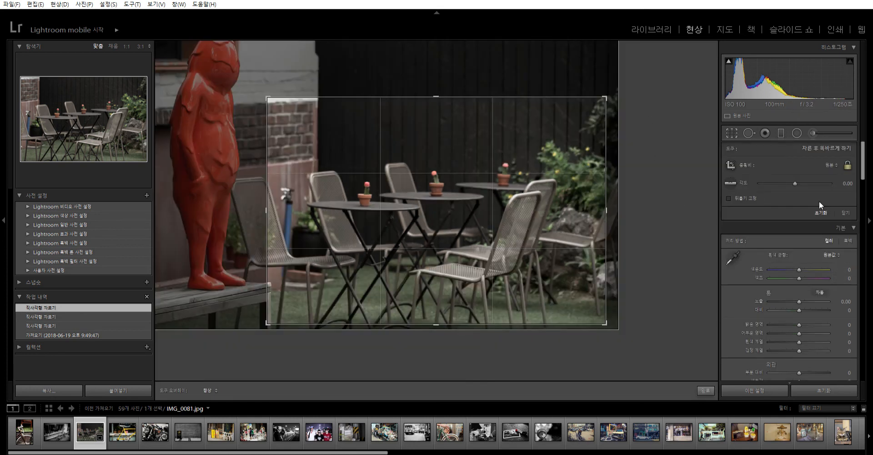
click(845, 212)
click(732, 132)
click(843, 211)
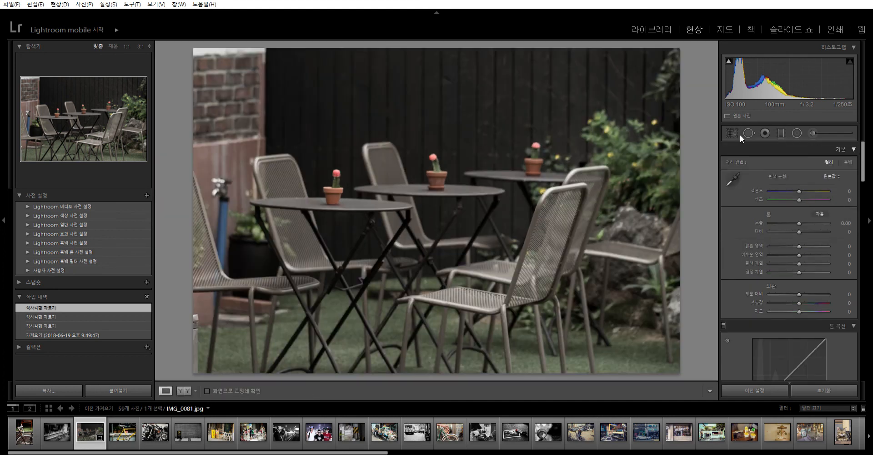
click(800, 390)
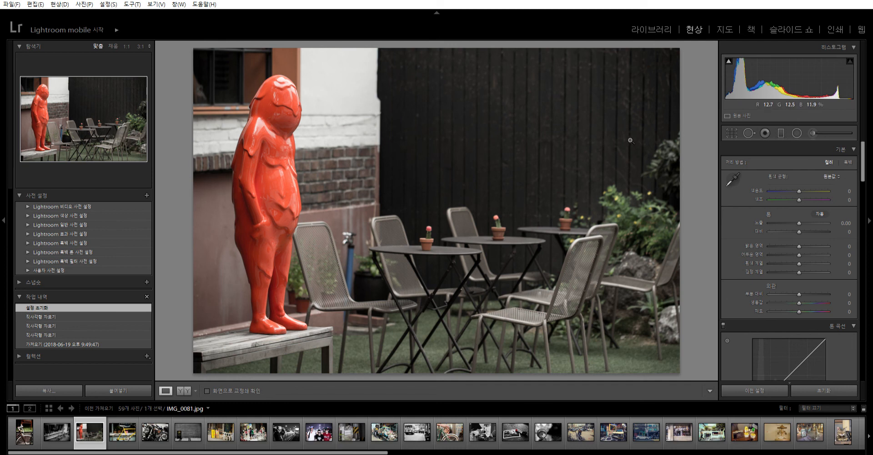
- Select the motorcycle photo in the library grid and open it in the Develop module
click(643, 15)
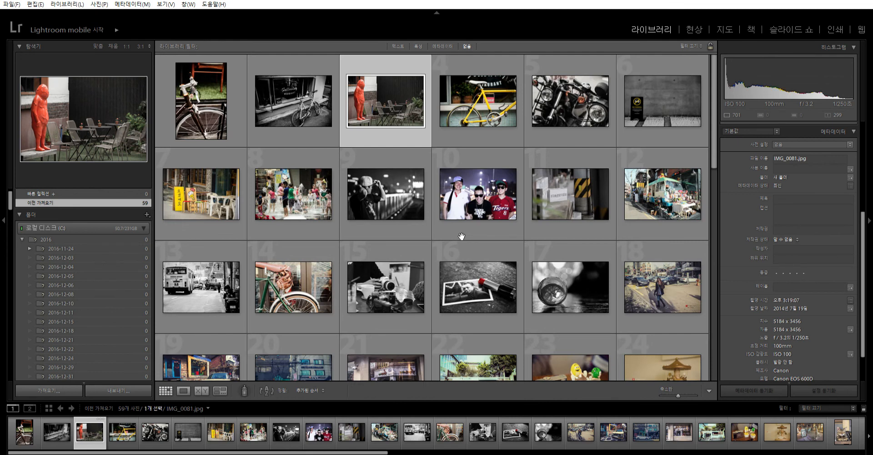
click(554, 96)
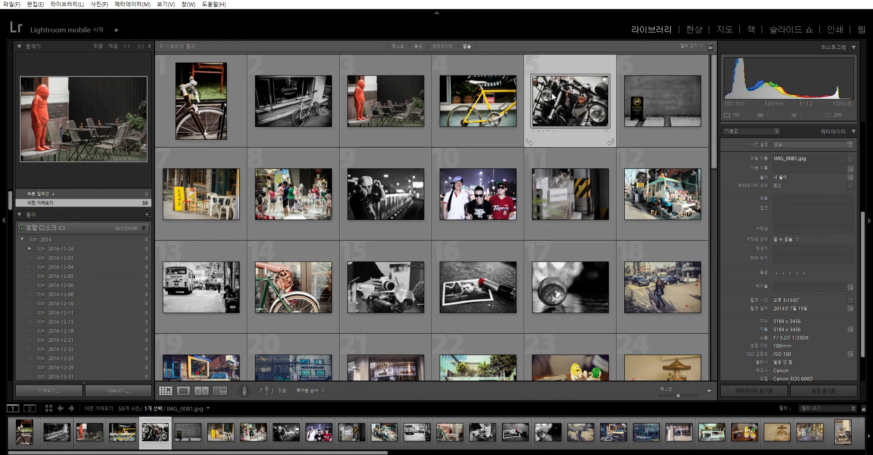
click(695, 23)
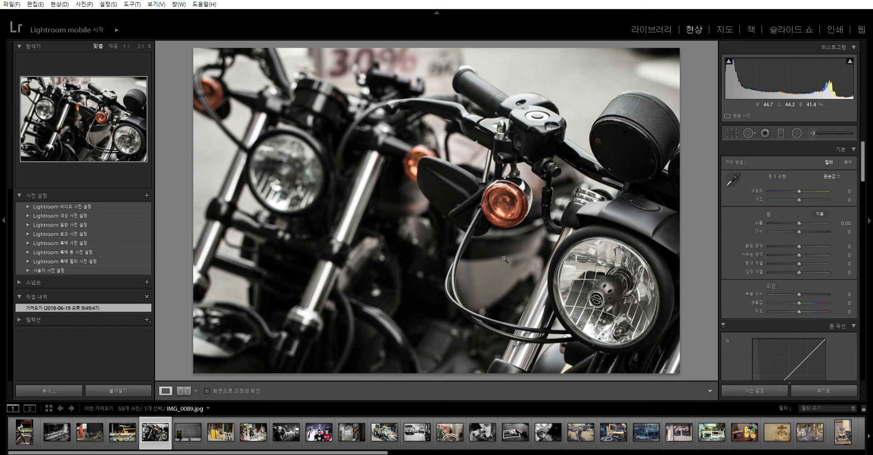
- Look through the first four photos, return to the motorcycle photo and convert it to black and white
click(25, 432)
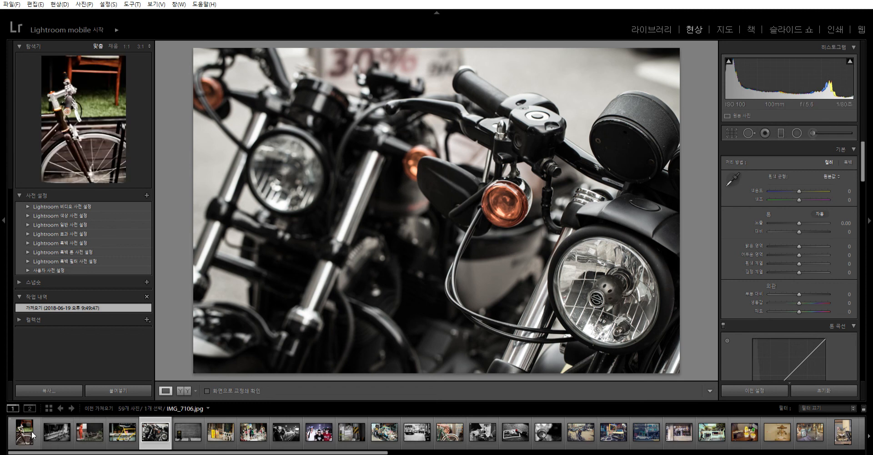
click(57, 432)
click(96, 433)
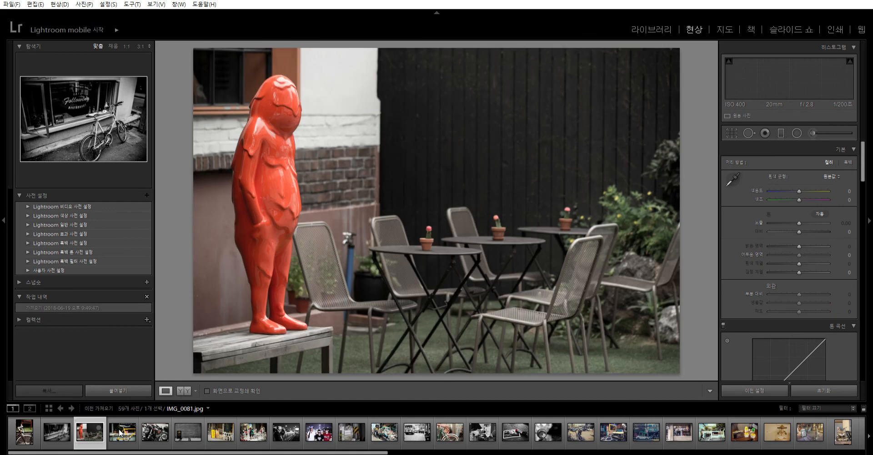
click(123, 432)
click(153, 432)
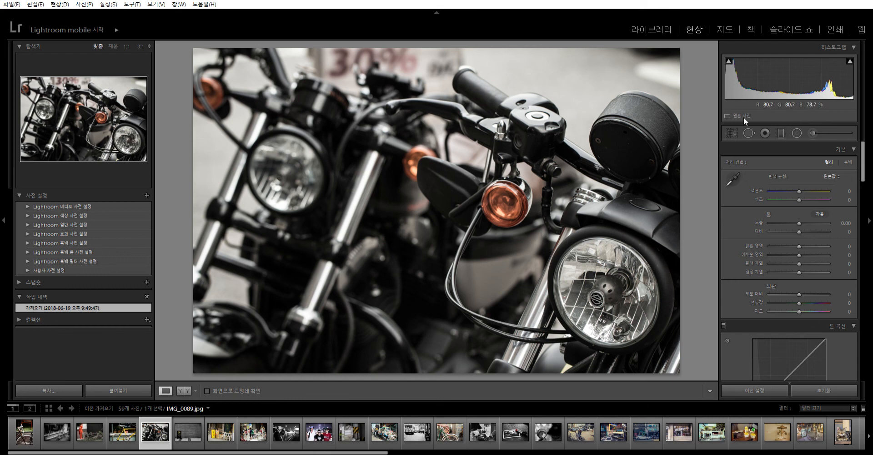
click(848, 162)
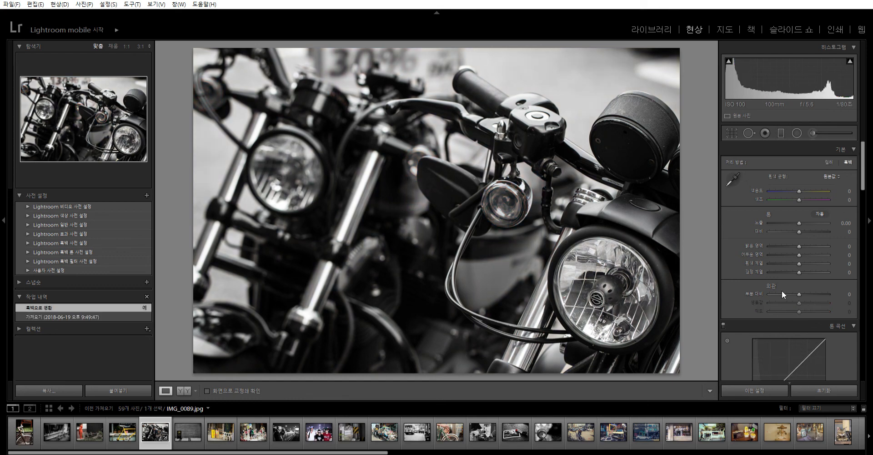
- Set the motorcycle photo's blacks to -49, shadows to -19 and clarity to +38, and compare it side by side with the original
drag(799, 272, 792, 250)
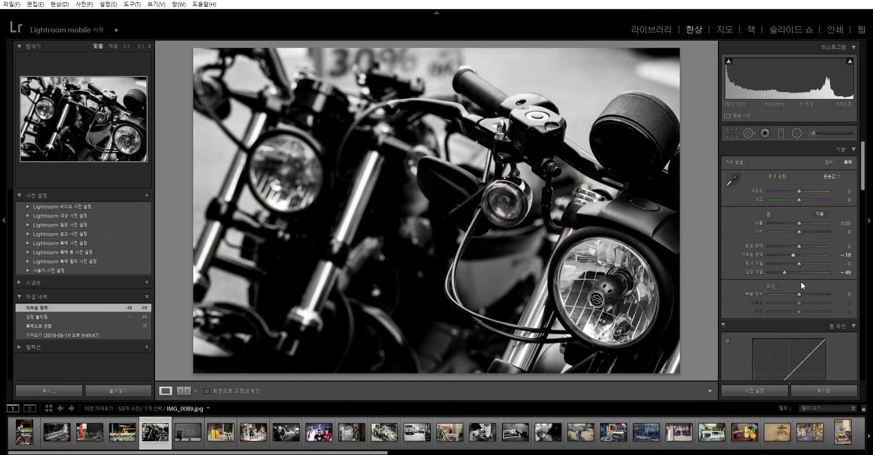
drag(799, 294, 812, 294)
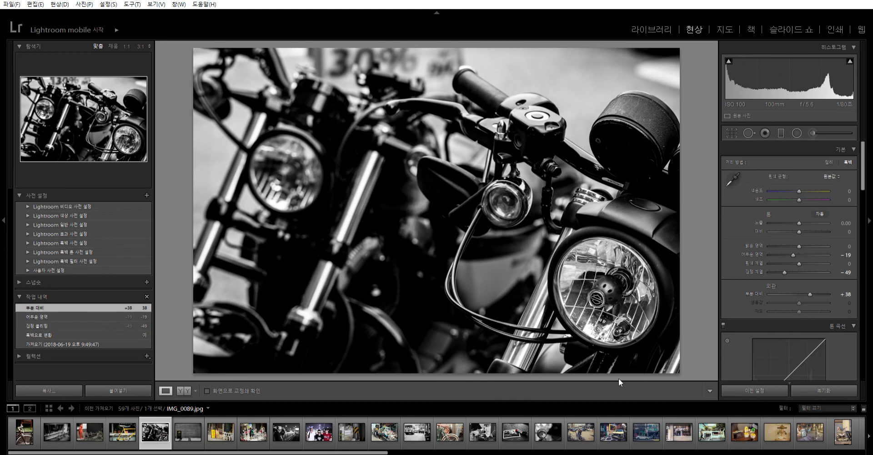
click(183, 390)
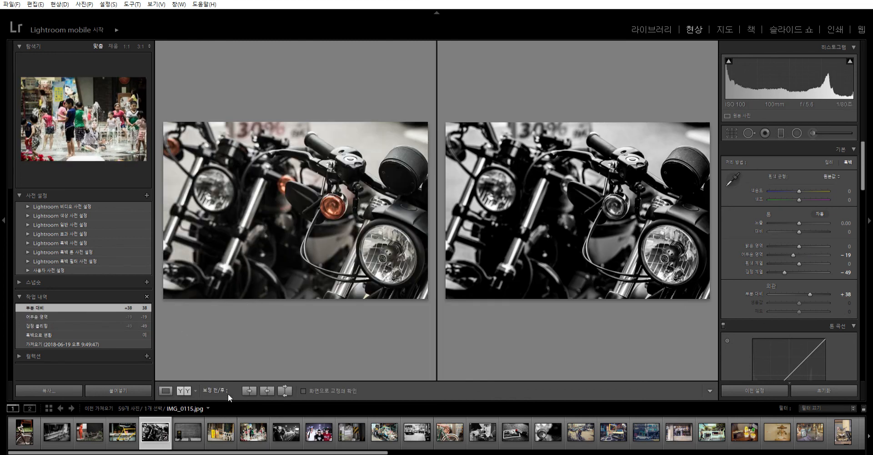
click(165, 391)
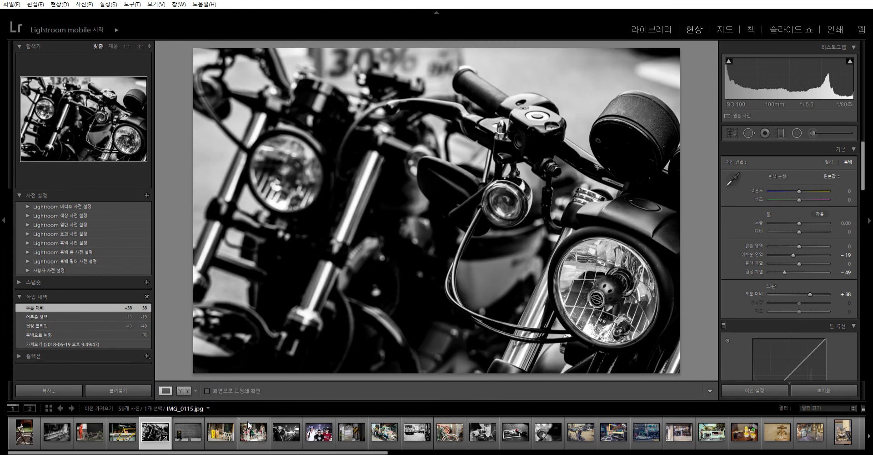
- View the no-parking sign photo, and pick the yellow street sign photo from the library grid to open it in the Develop module
click(183, 428)
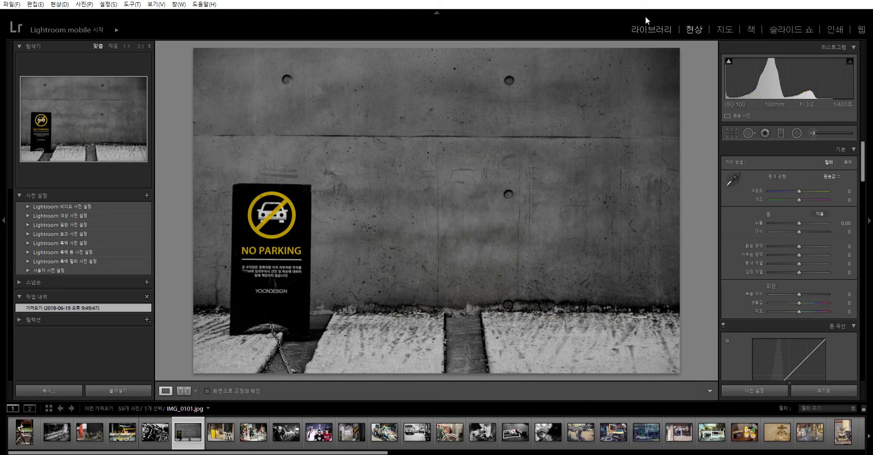
click(633, 25)
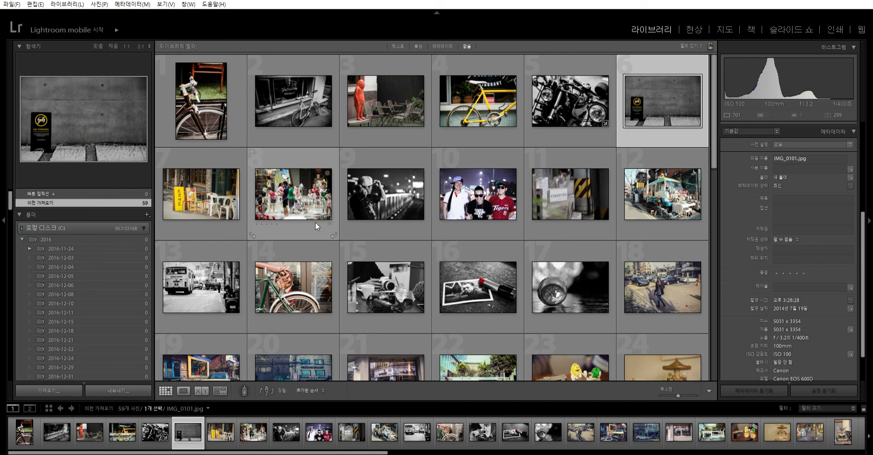
click(201, 195)
click(693, 29)
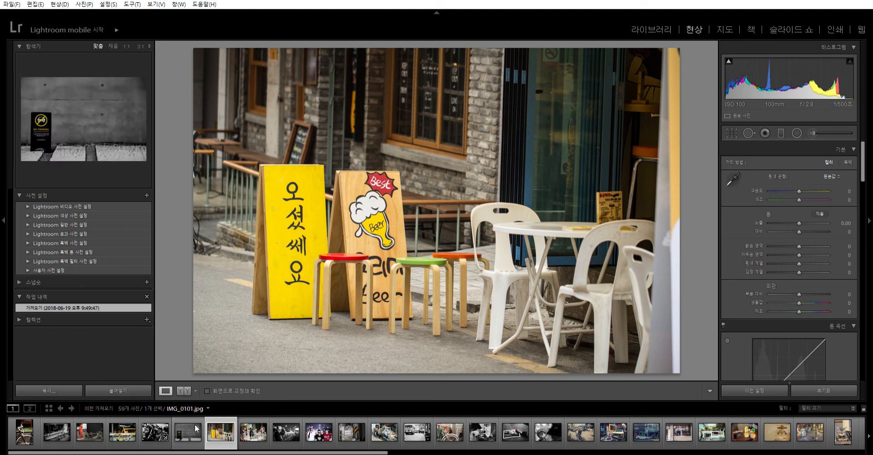
- Step through to the night photo of three men, check its shooting metadata in the Library, and return to the Develop module
click(258, 432)
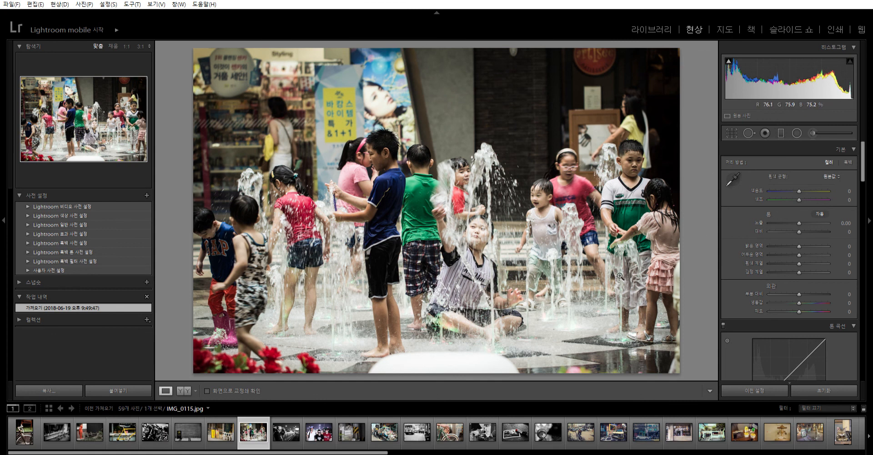
key(Right)
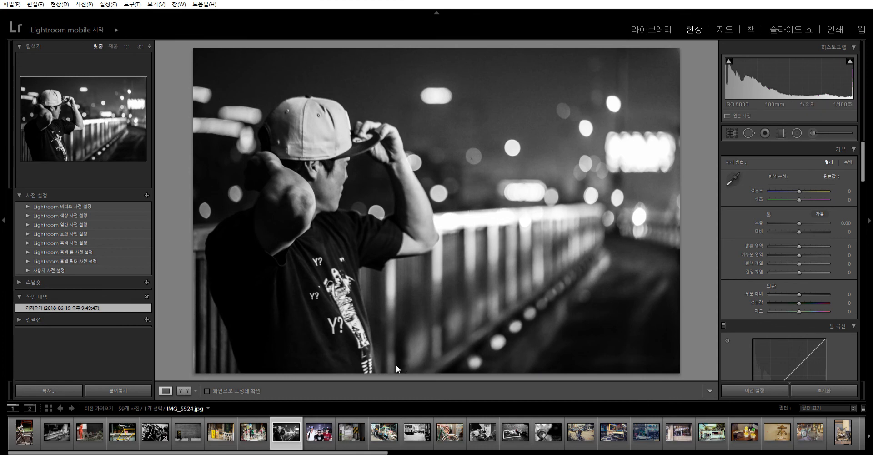
click(313, 425)
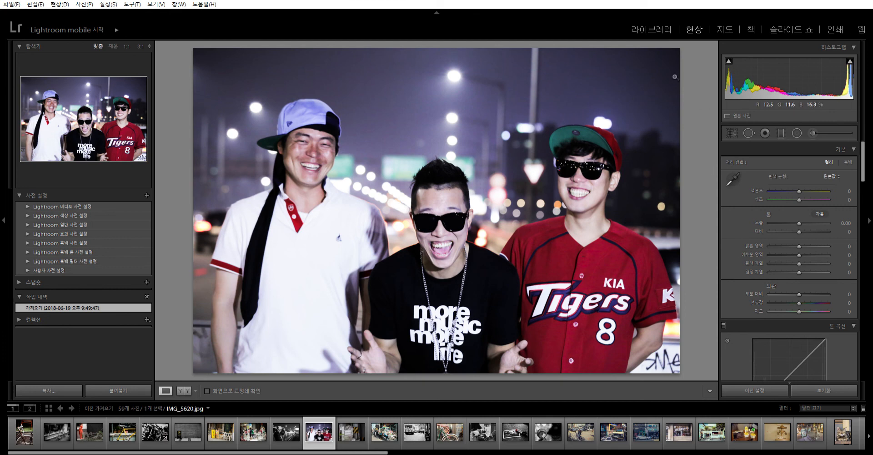
click(651, 29)
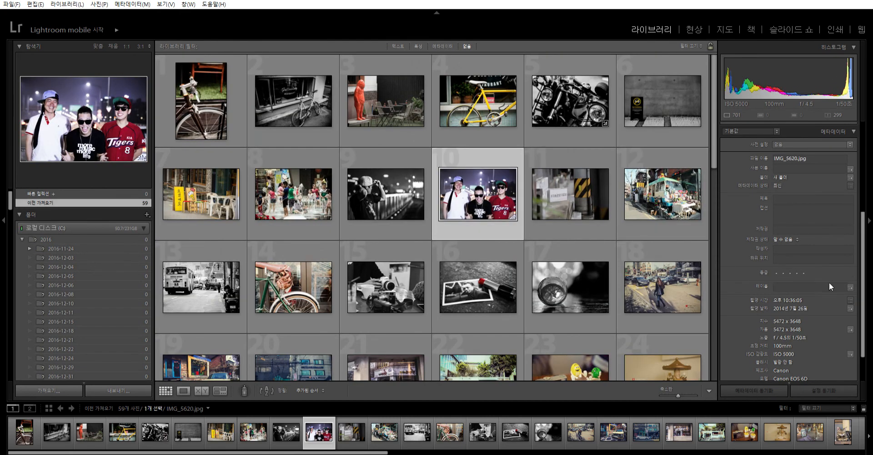
scroll(827, 283, down, 2)
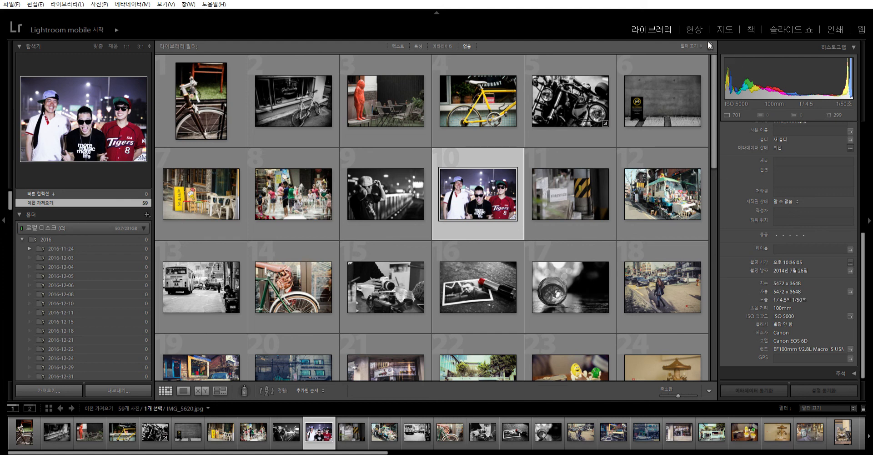
click(691, 29)
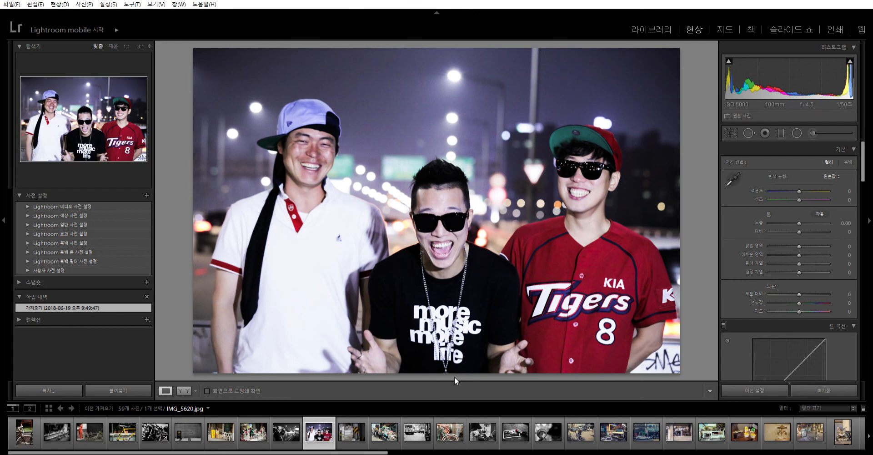
- Examine the photos from the lettered white brick to the cream vintage car, and check the car photo's framing with the crop overlay
click(364, 430)
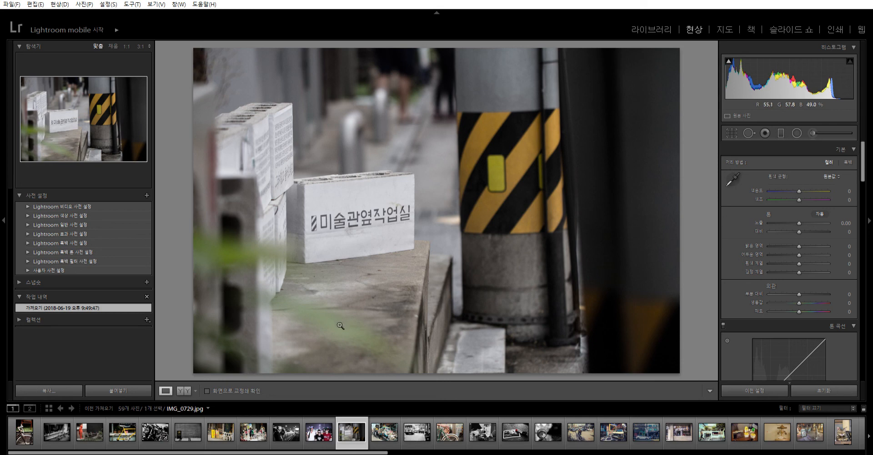
key(Right)
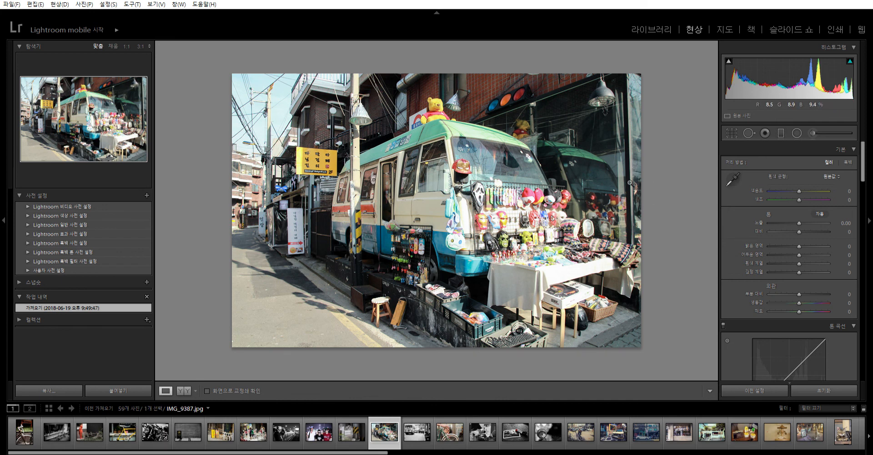
key(Right)
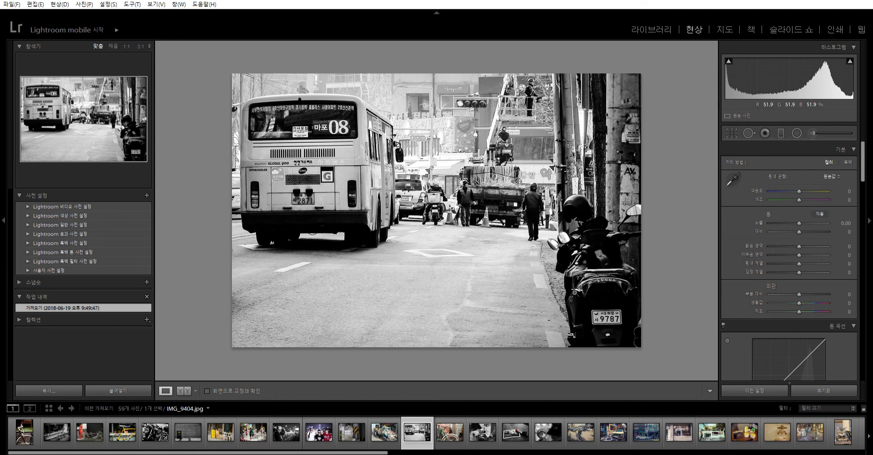
key(Right)
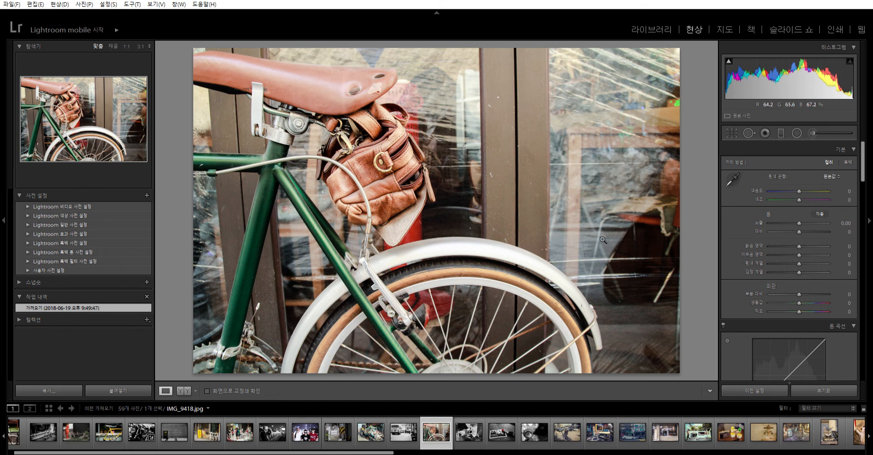
key(Right)
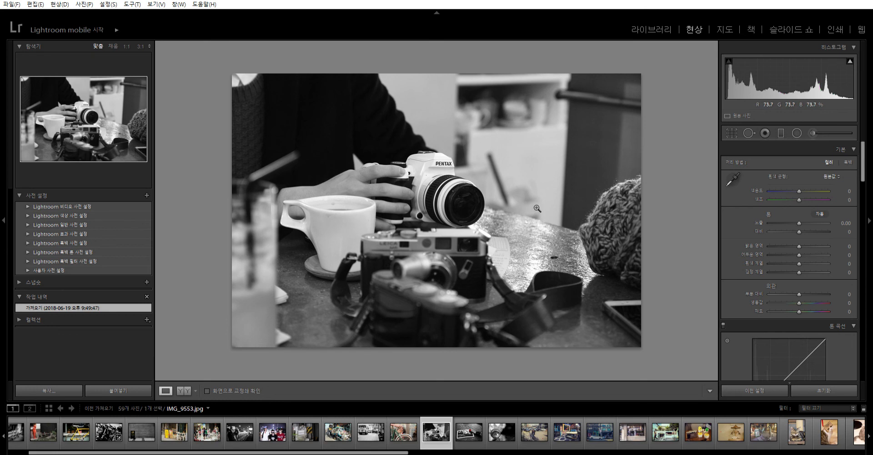
key(Right)
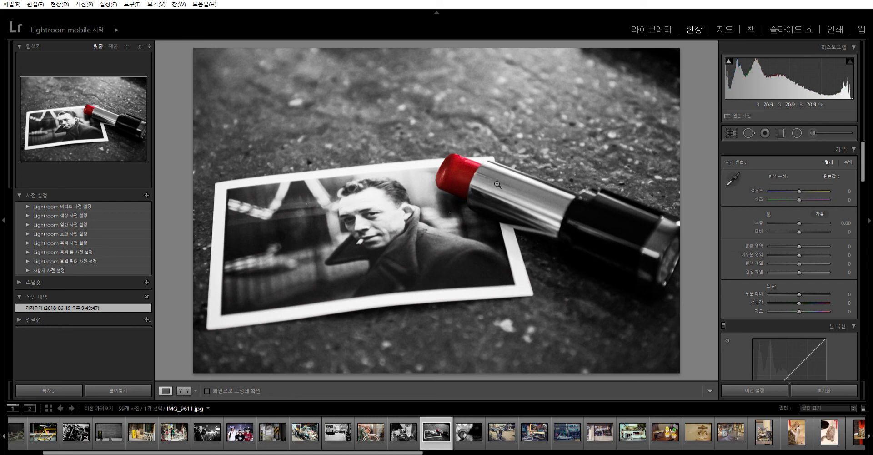
key(Right)
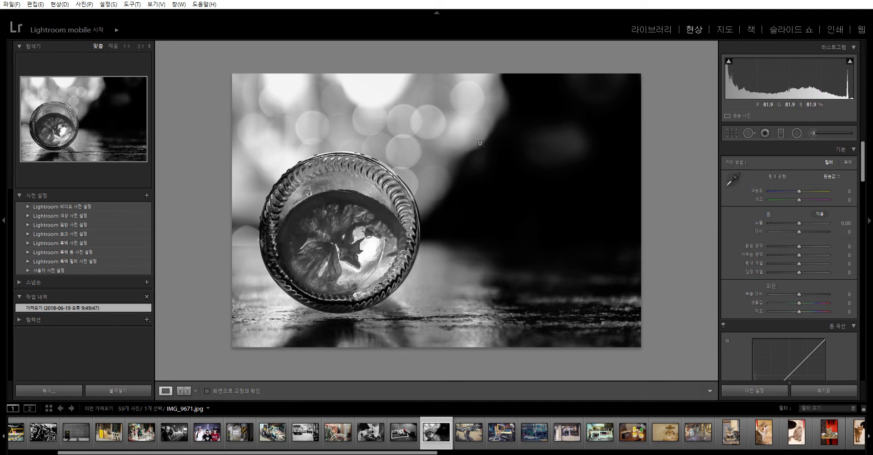
key(Right)
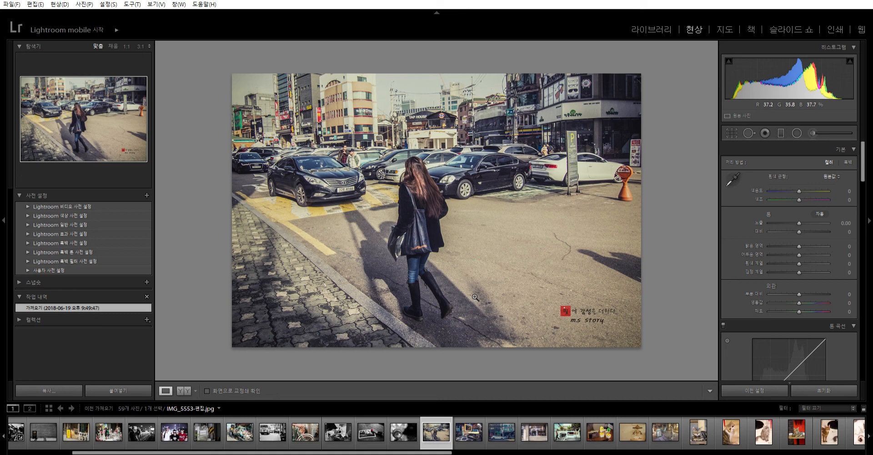
key(Right)
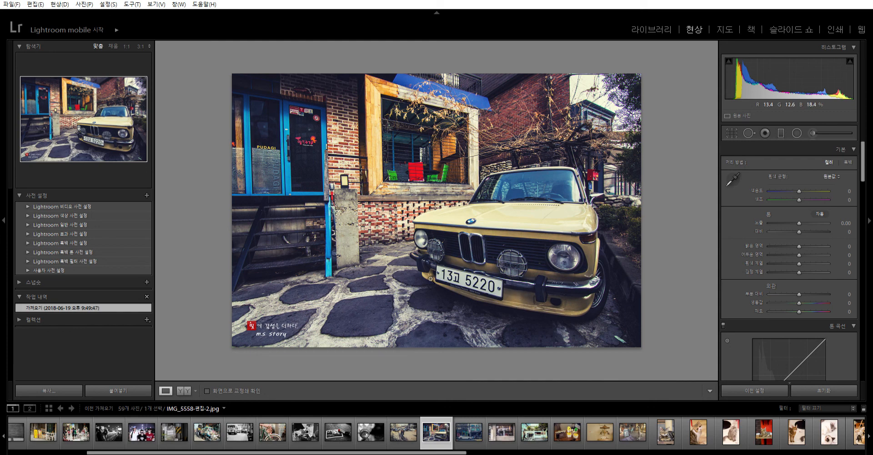
click(733, 133)
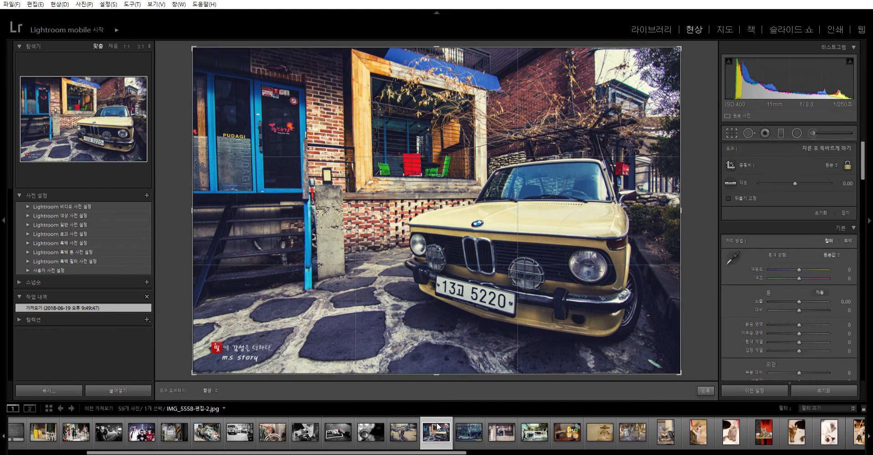
click(732, 133)
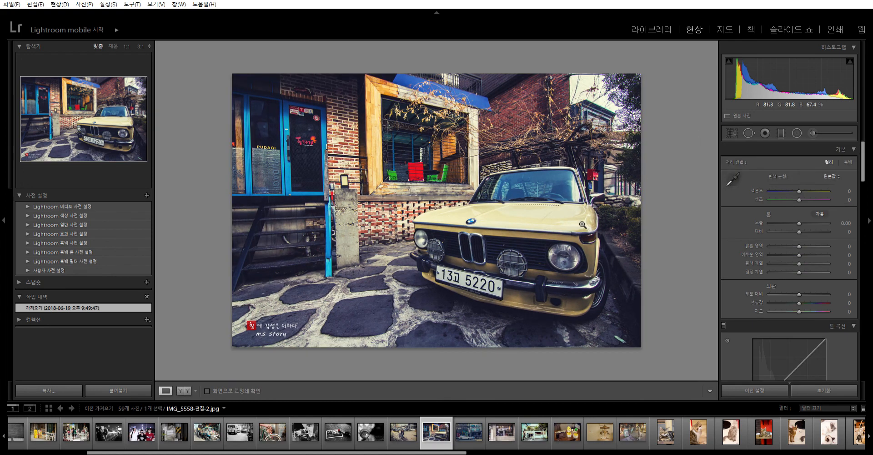
- Check the framing of the shop window and white café storefront photos with the crop overlay, and close it without cropping
key(Right)
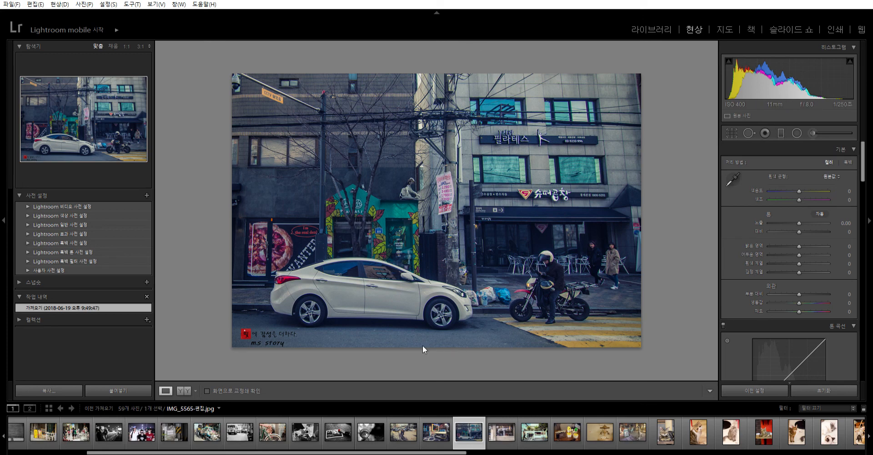
key(Right)
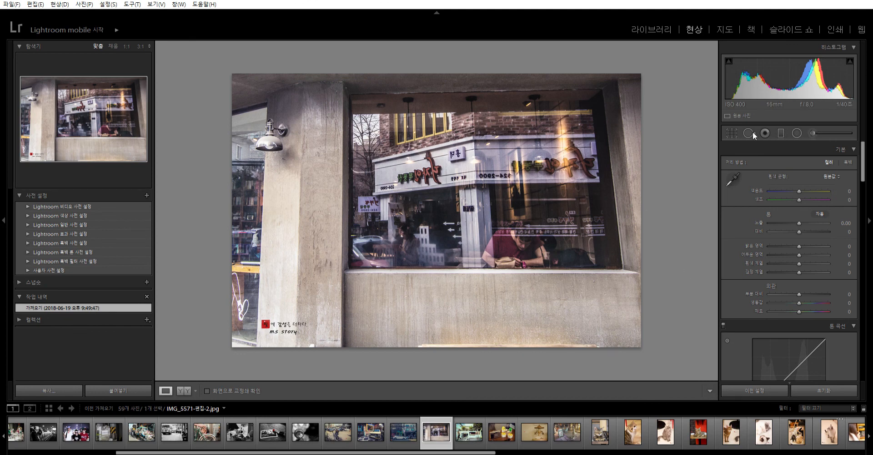
key(r)
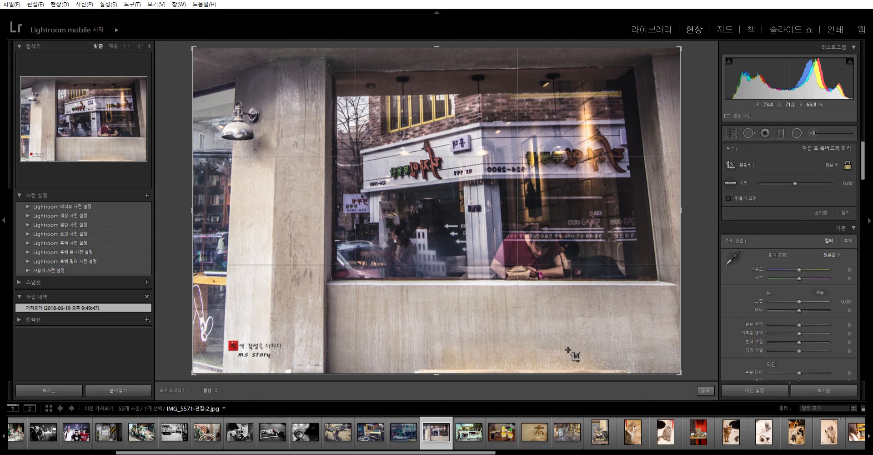
click(819, 390)
click(475, 427)
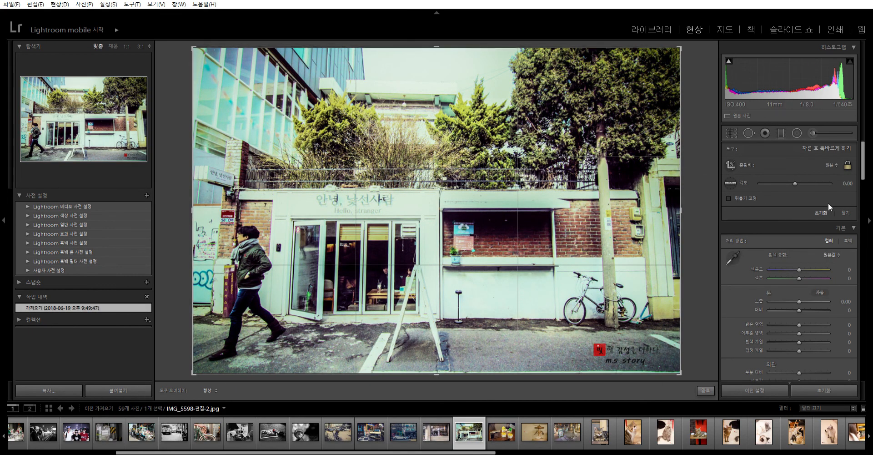
click(847, 212)
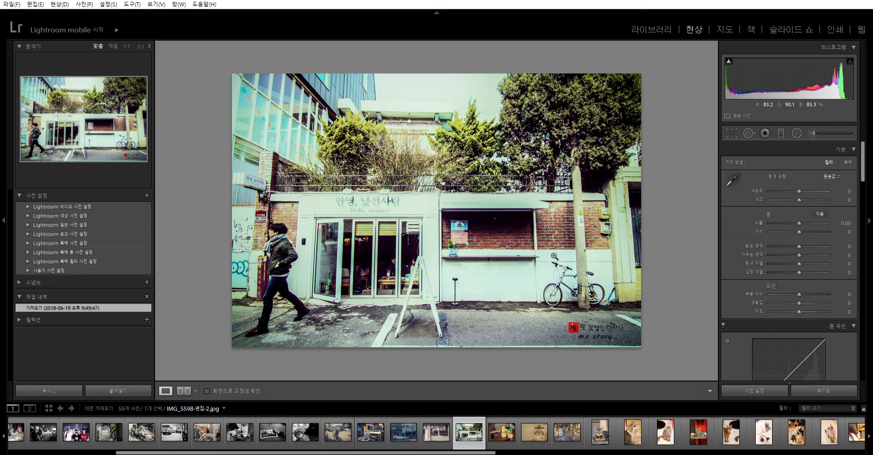
click(733, 133)
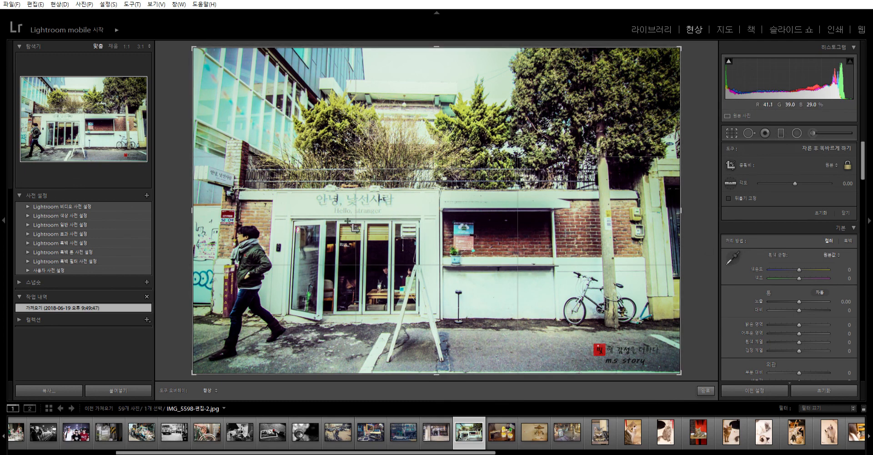
click(732, 133)
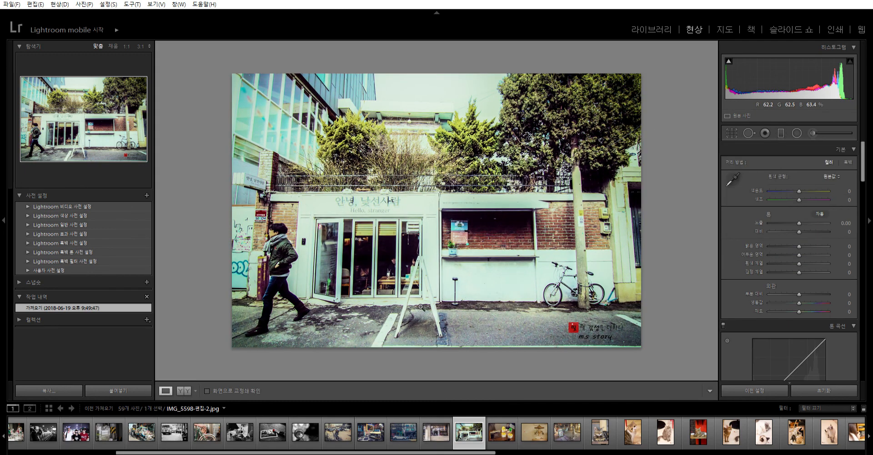
- Step from the toy-and-camera photo to the giraffe terrace photo, and check the giraffe photo's framing with the crop overlay without cropping
key(Right)
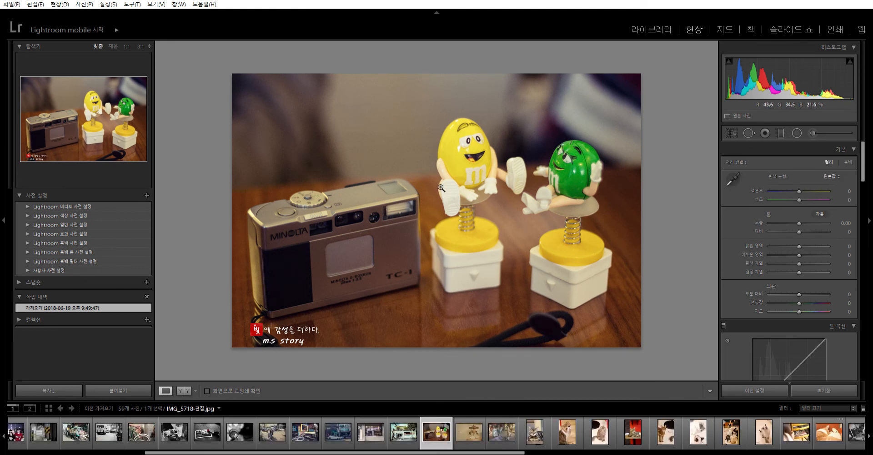
key(Right)
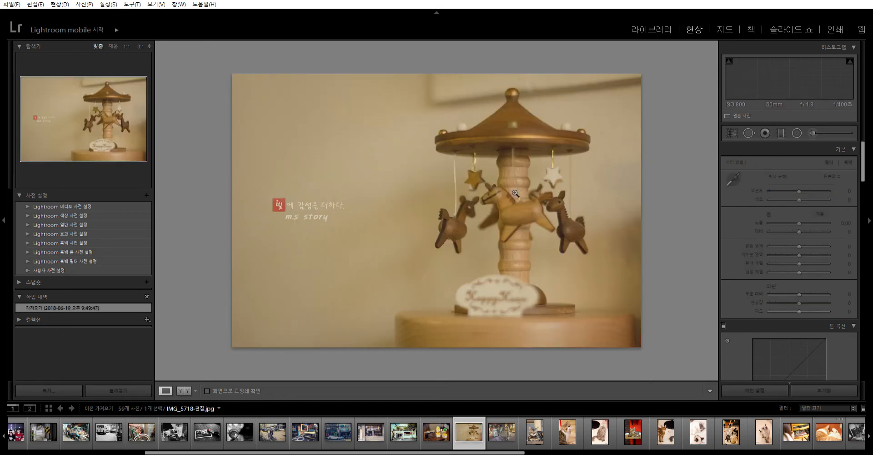
key(Right)
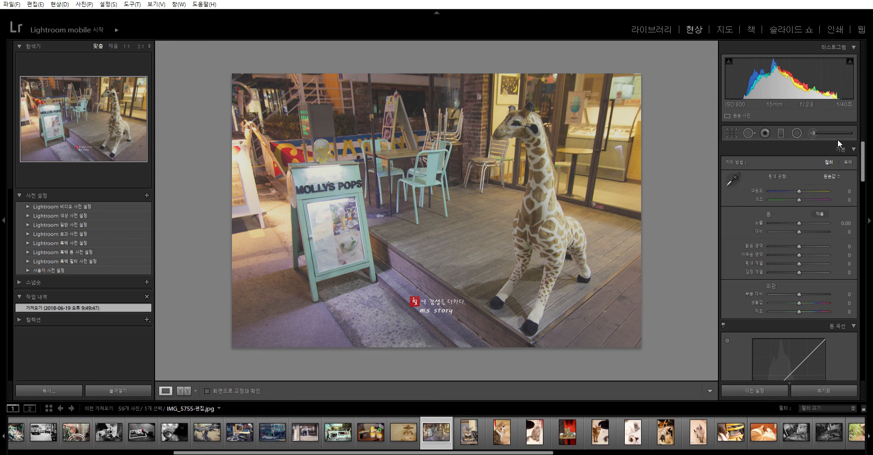
click(731, 133)
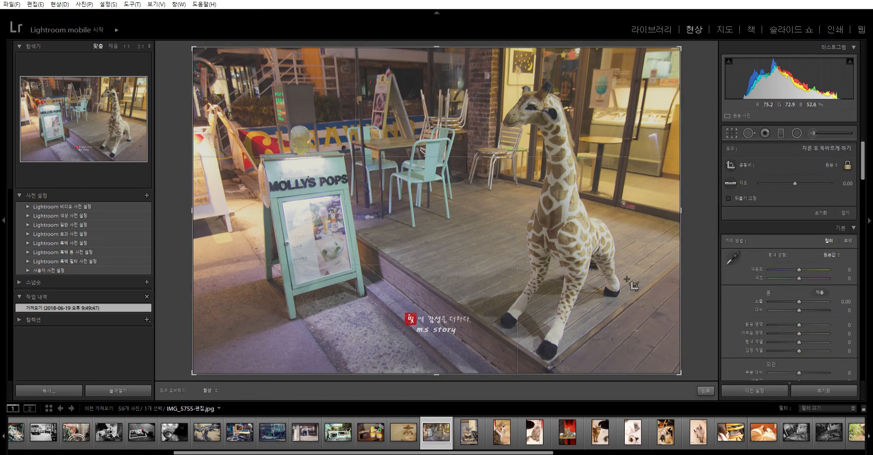
click(733, 132)
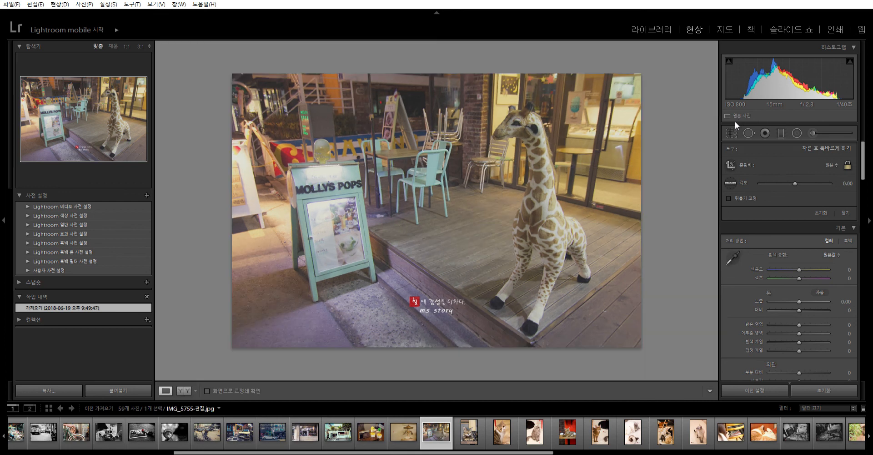
- Examine the series of vertical cat portraits, from the dozing tabby to the cat standing alone against a beige background
key(Right)
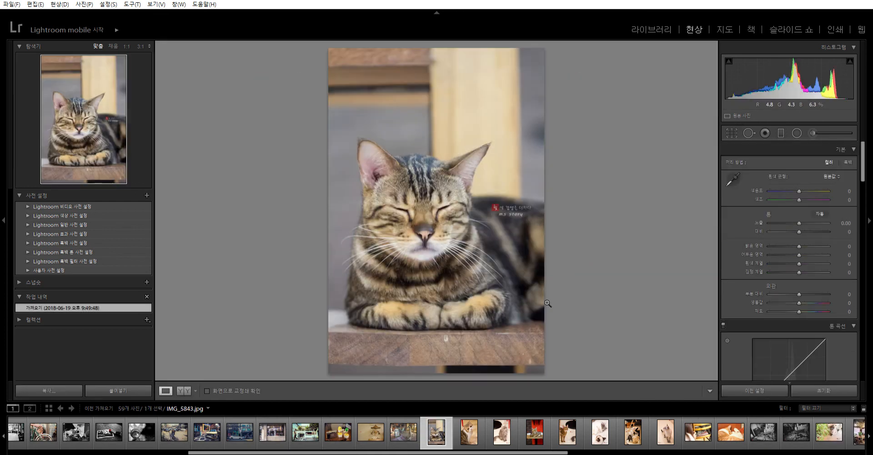
key(Right)
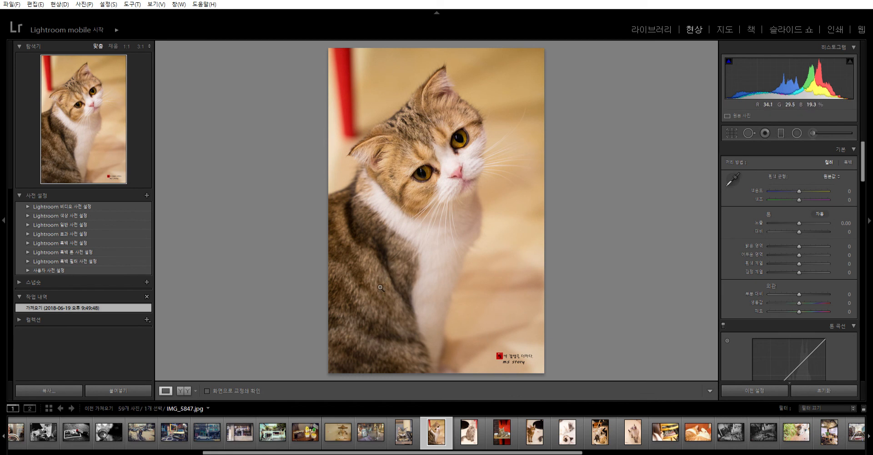
key(Right)
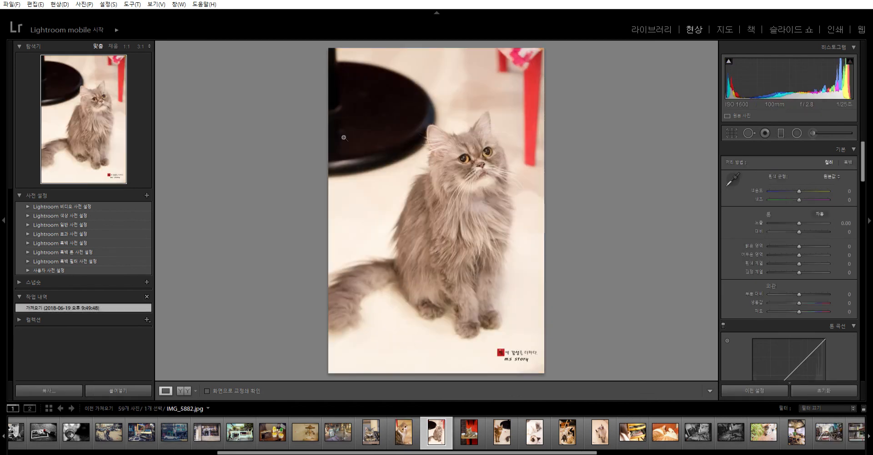
key(Right)
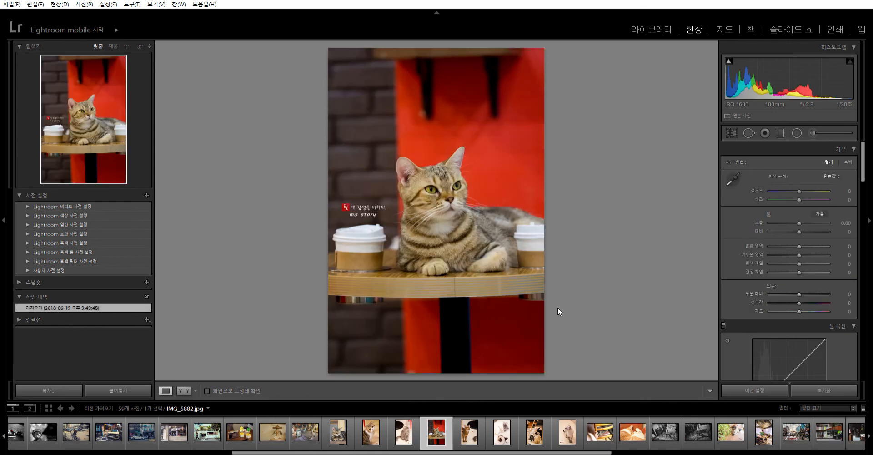
key(Right)
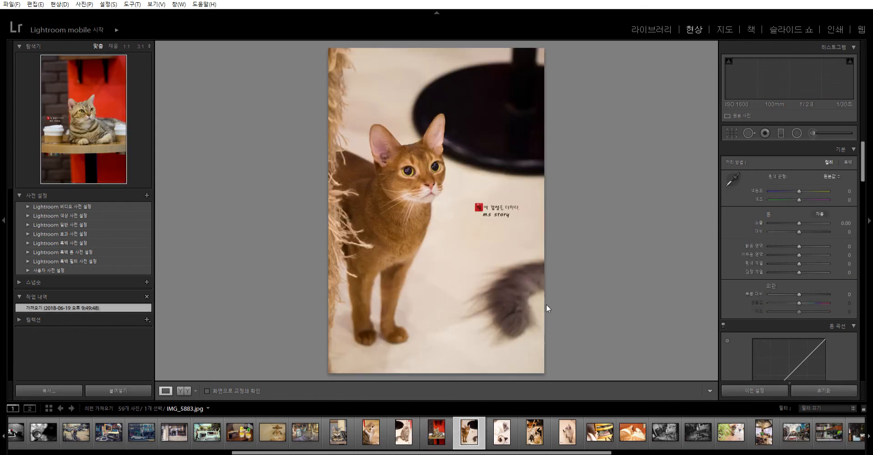
key(Right)
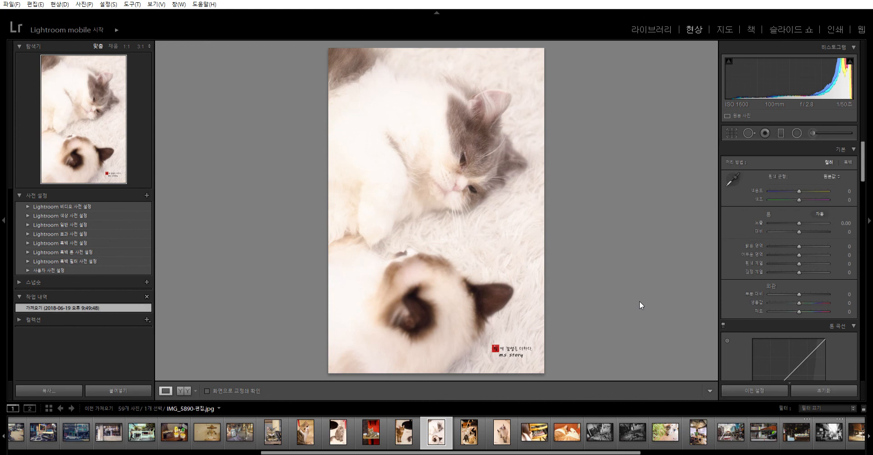
key(Right)
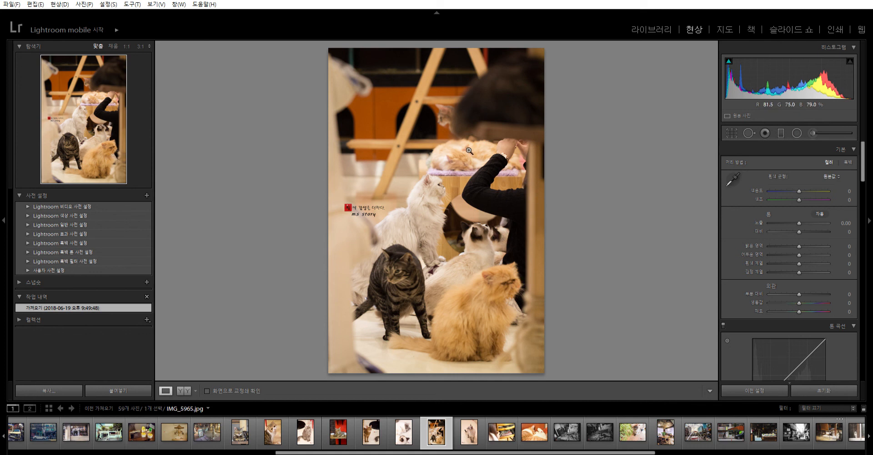
key(Right)
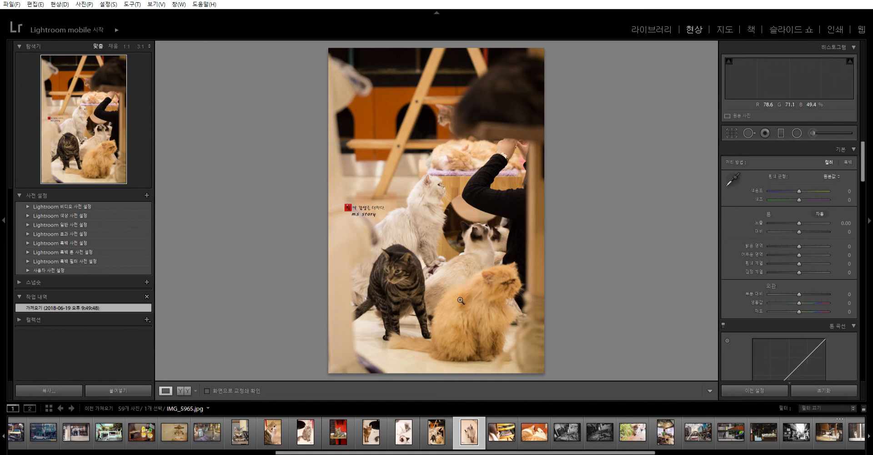
- Examine the photos from the cat sleeping on a wooden chair through the black-and-white interiors to the cat beside green leaves
key(Right)
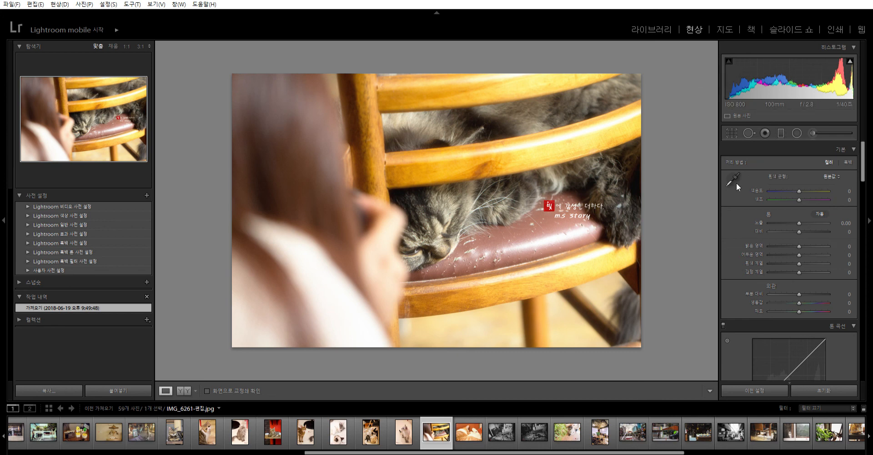
key(Right)
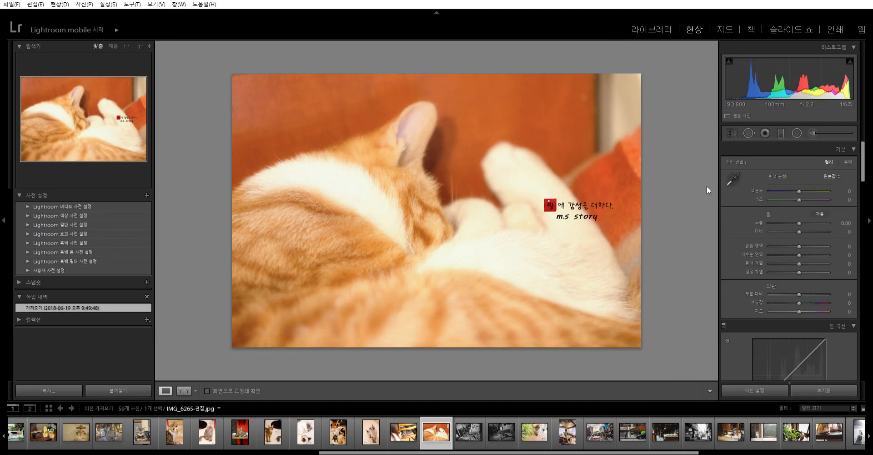
key(Right)
key(Left)
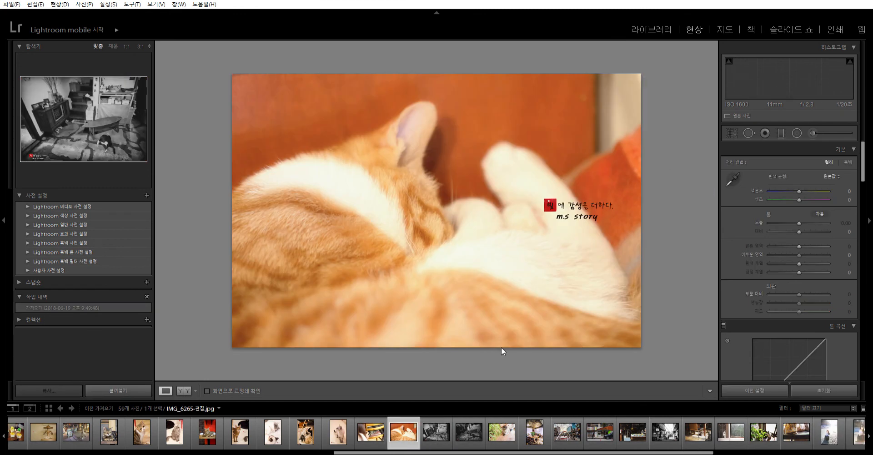
key(Right)
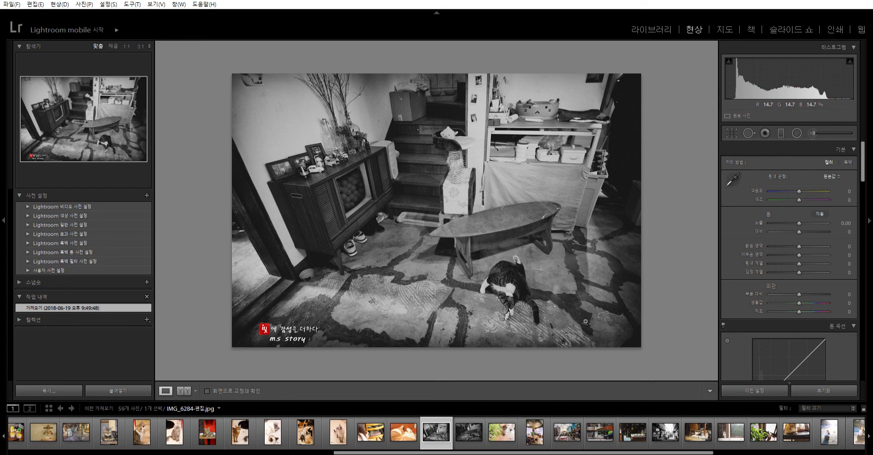
key(Right)
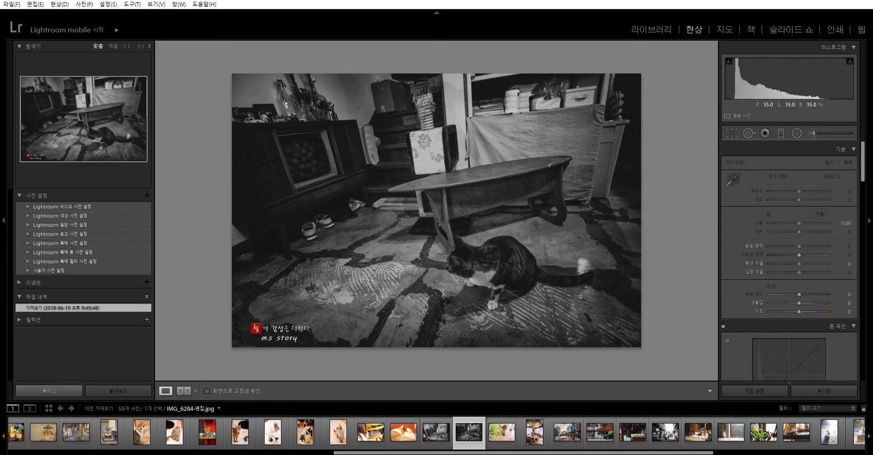
key(Right)
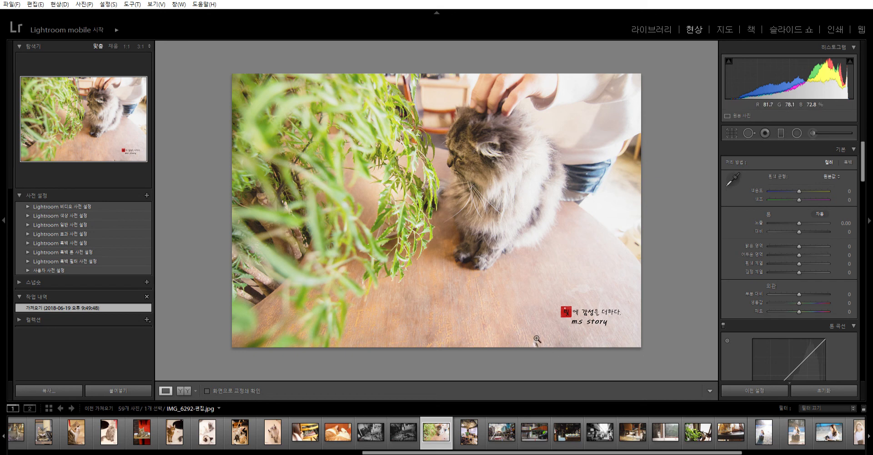
- View the café interior and white arch plaza photos, check the plaza photo's shooting metadata in the Library, and return to the Develop module
key(Right)
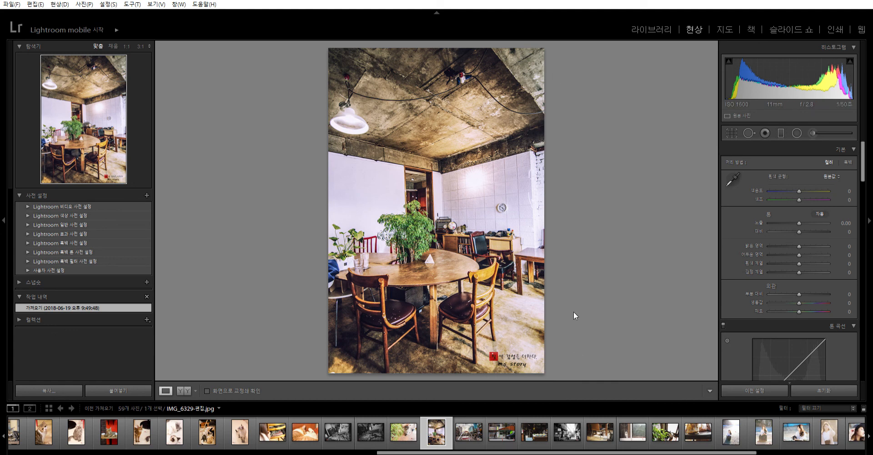
key(Right)
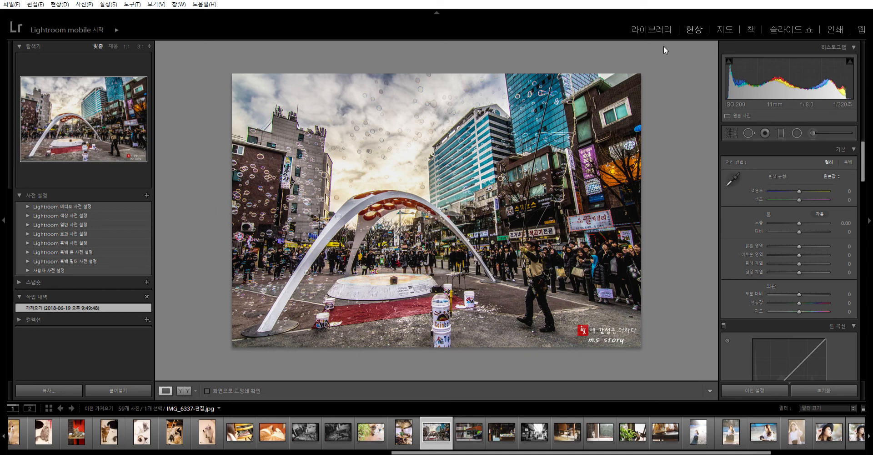
click(664, 30)
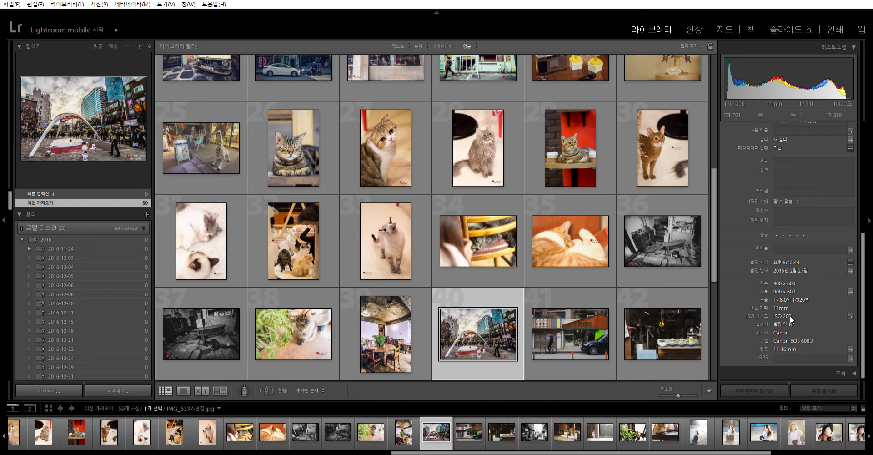
click(691, 29)
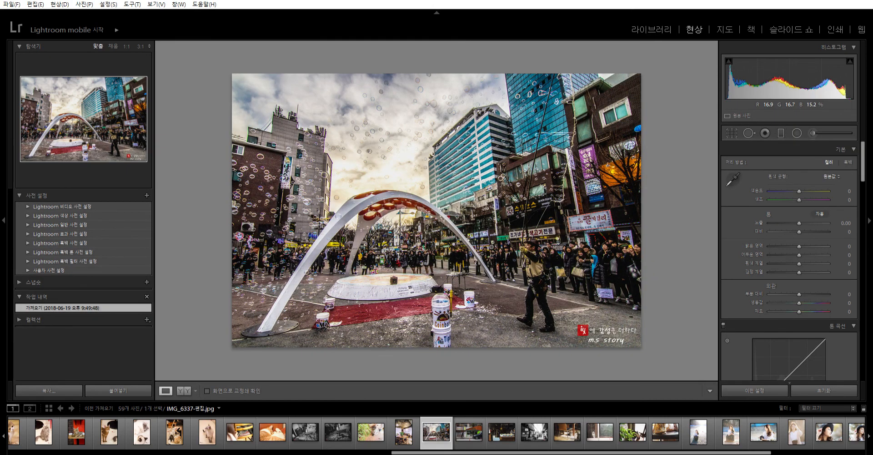
click(642, 27)
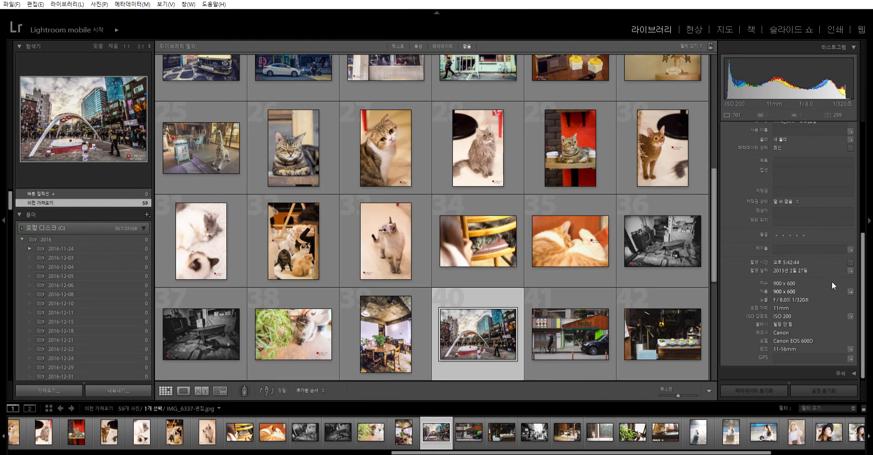
click(692, 29)
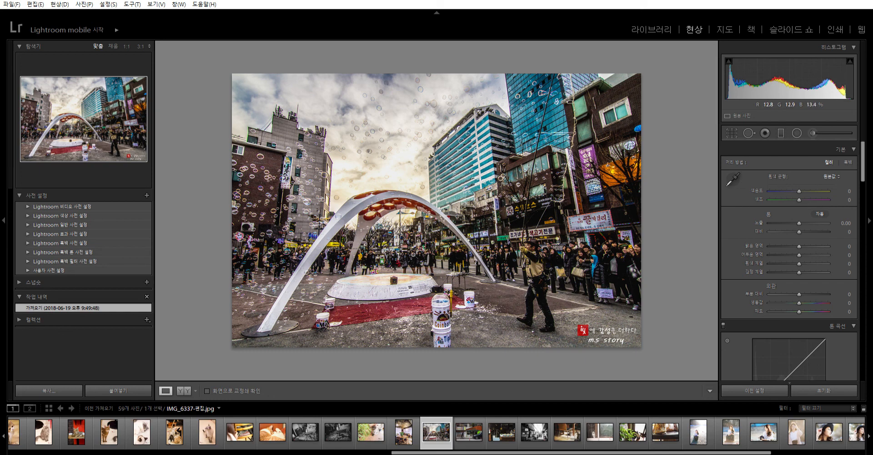
- View the NAMU storefront photo, and check the Minions shop window photo's framing with the crop overlay without cropping
key(Right)
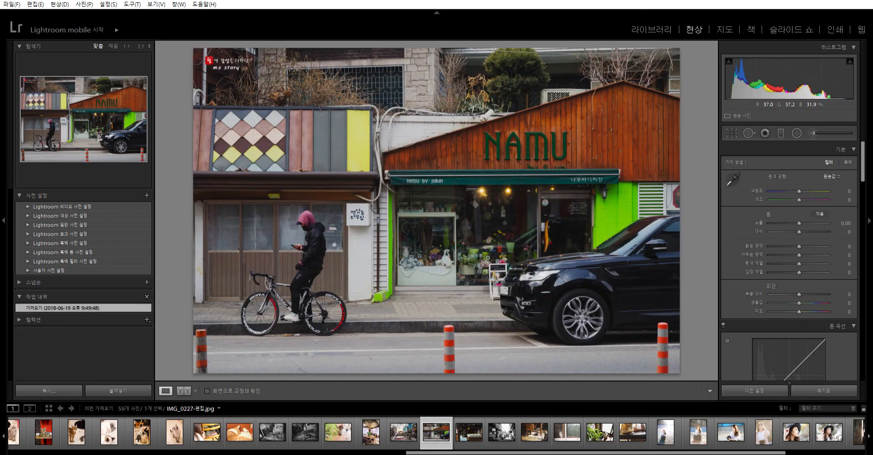
key(Right)
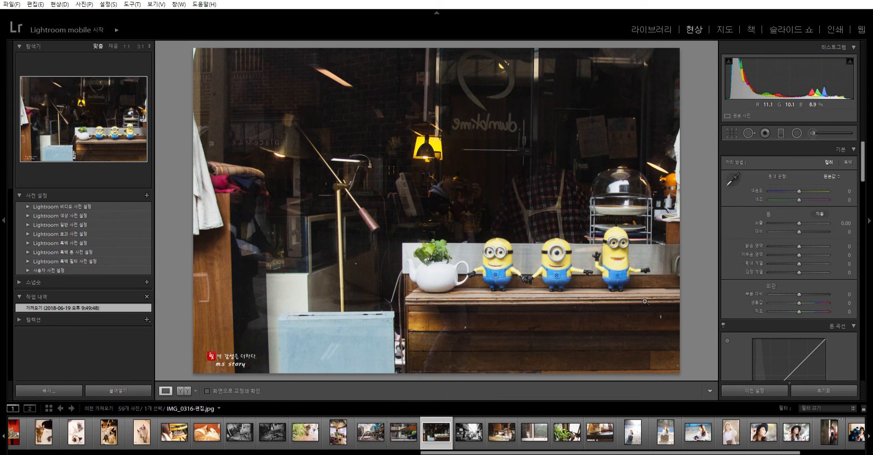
click(732, 132)
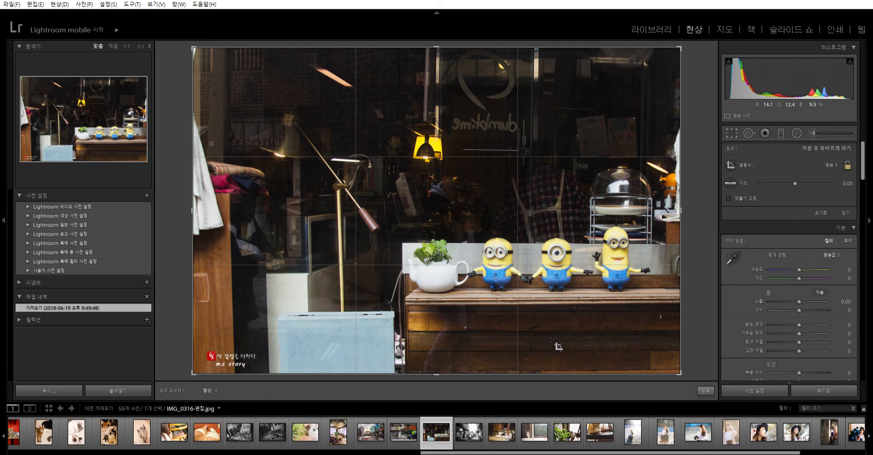
click(727, 128)
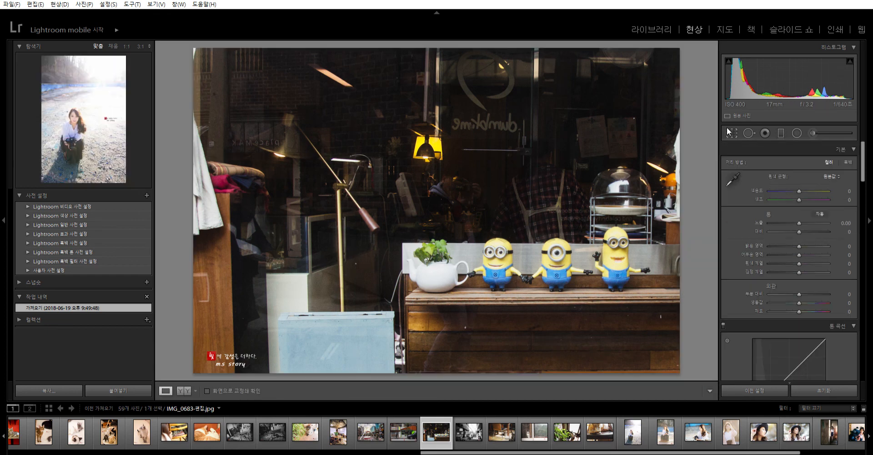
- Review the photos from the black-and-white alley to the cat beside the leafy plant, checking the cat-under-chair photo's framing with the crop overlay
key(Left)
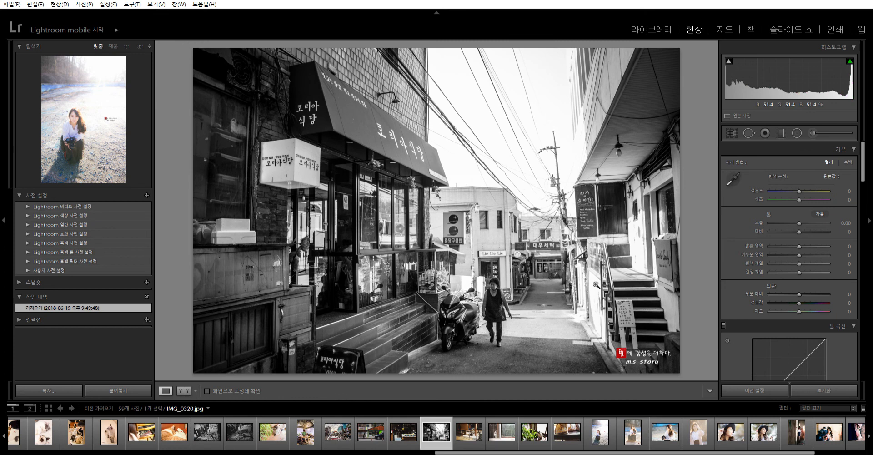
key(Right)
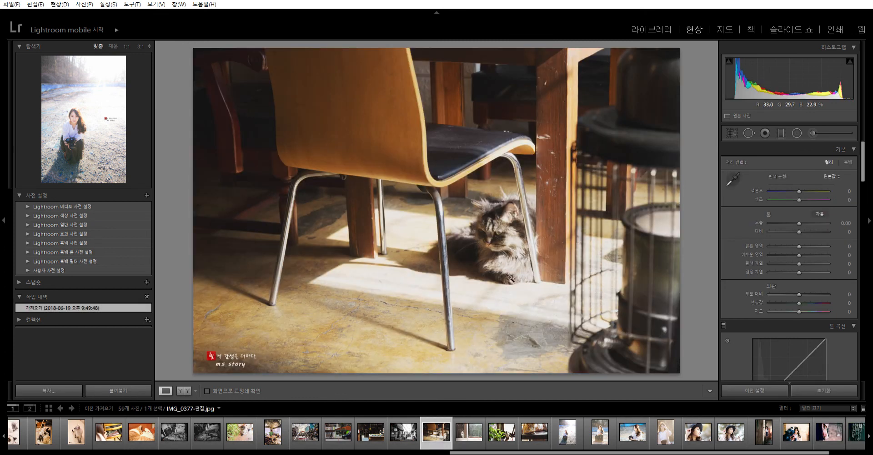
click(734, 131)
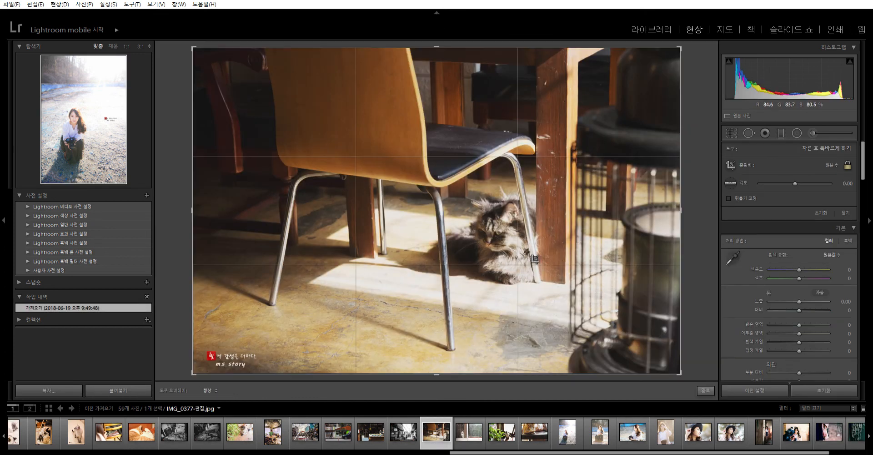
click(733, 133)
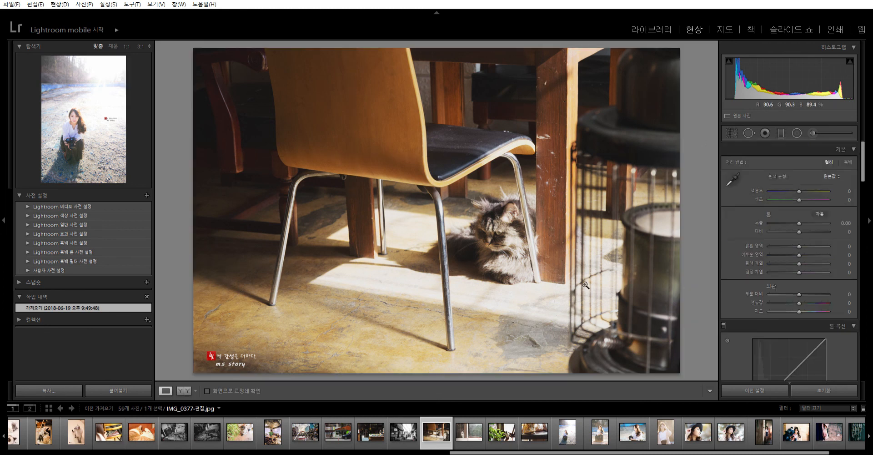
key(Right)
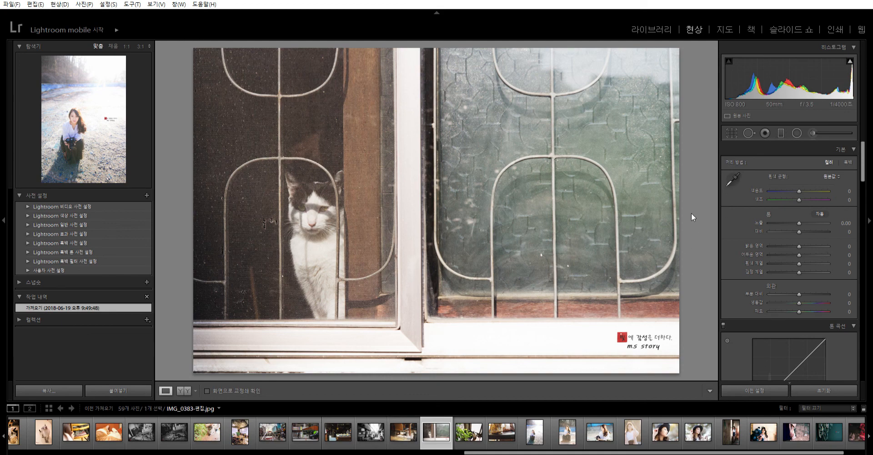
key(Right)
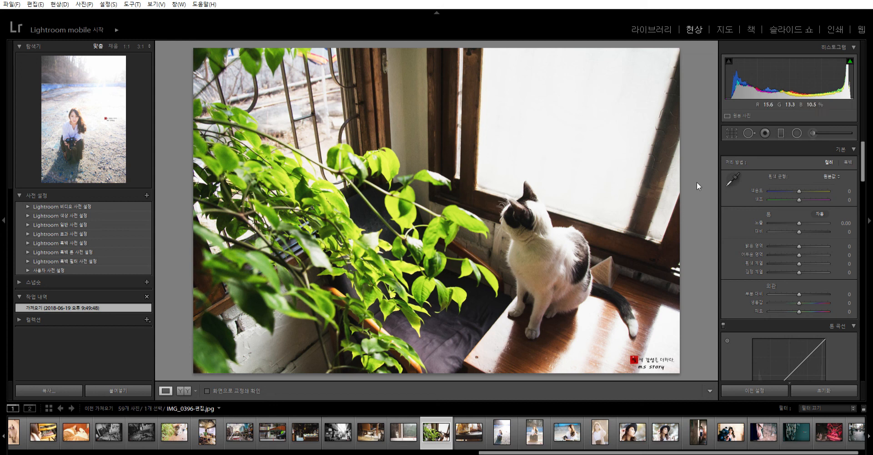
- Check the cat-and-leaves photo's framing with the crop overlay, and view the ginger cat photo and the sunlit portrait after it
click(731, 132)
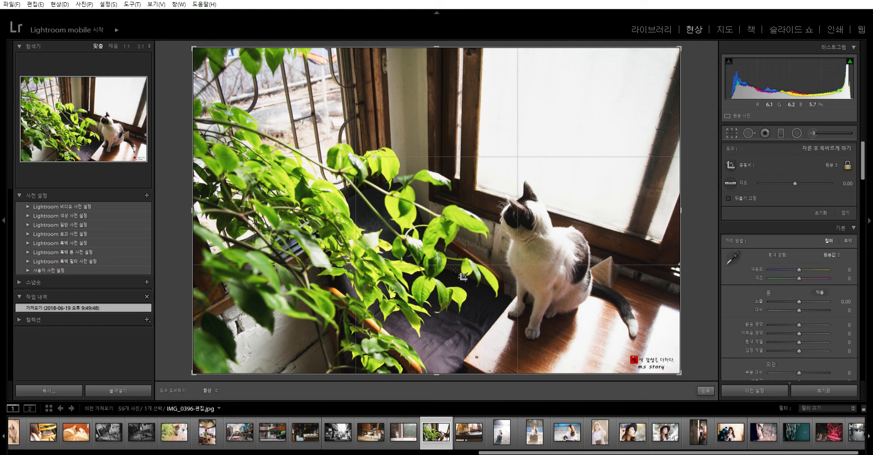
click(732, 132)
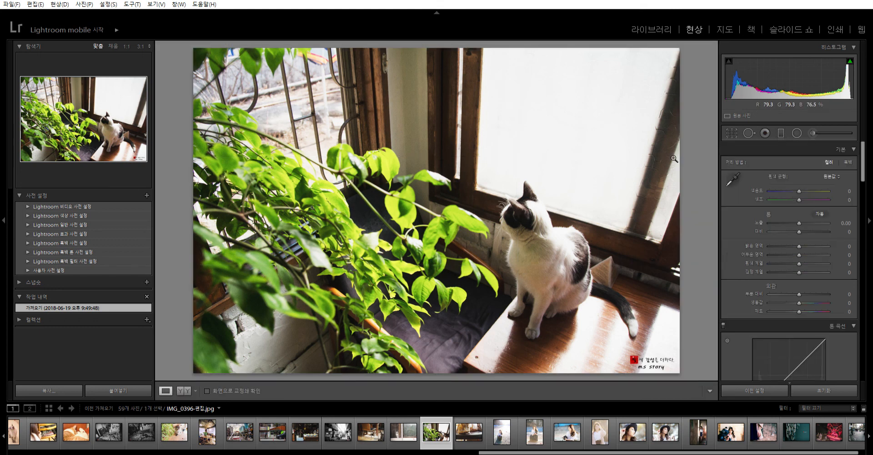
key(Right)
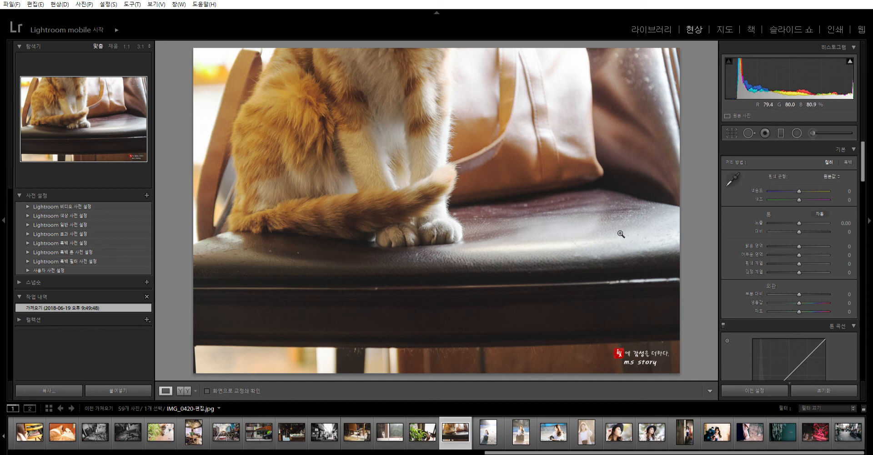
key(Right)
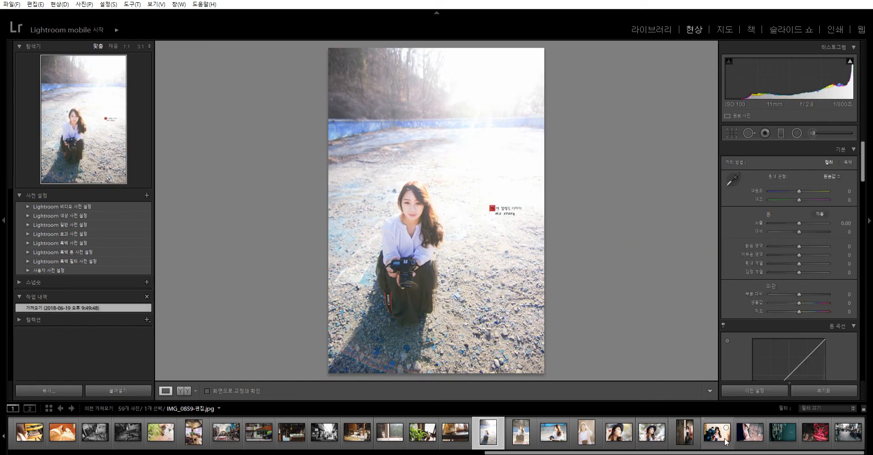
- Check the motorcycle street photo's framing with the crop overlay, and view the pink carousel and hanging chains photos
click(846, 432)
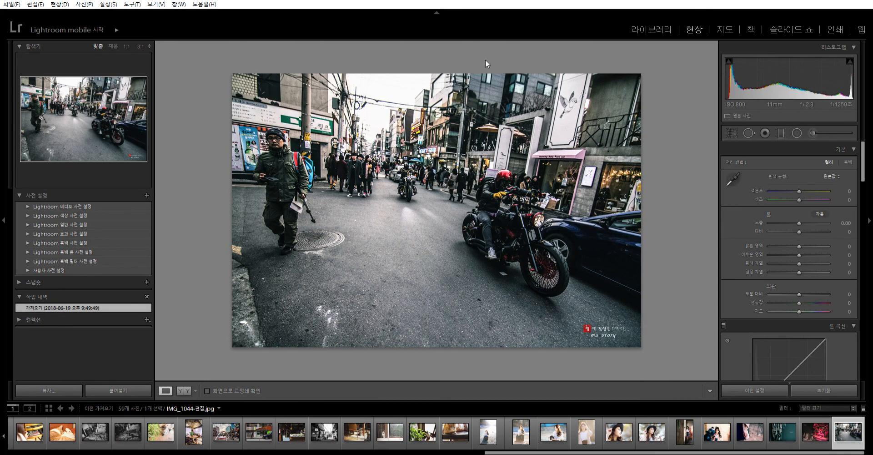
click(732, 127)
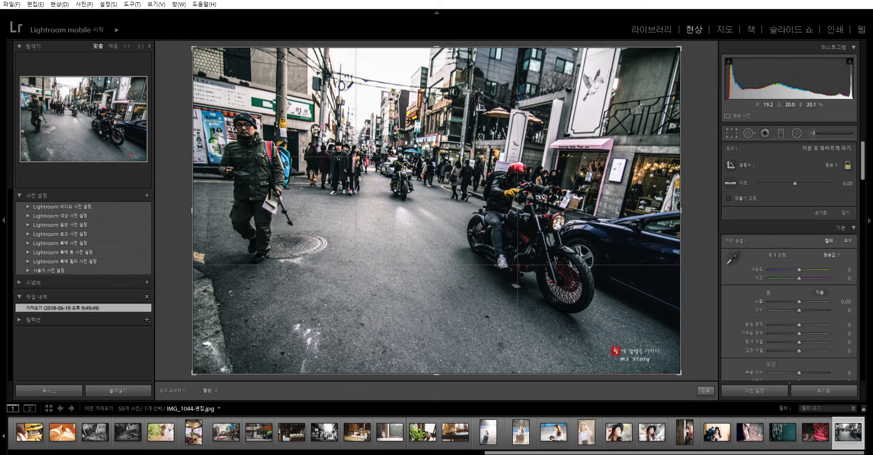
click(731, 132)
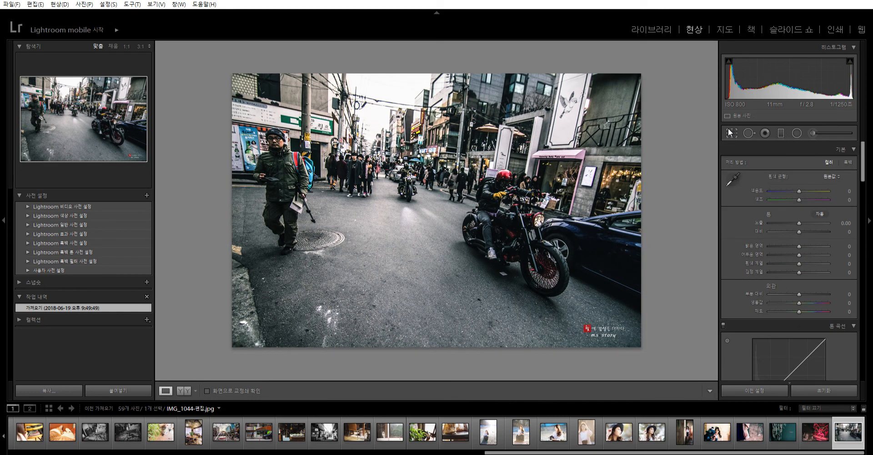
key(Left)
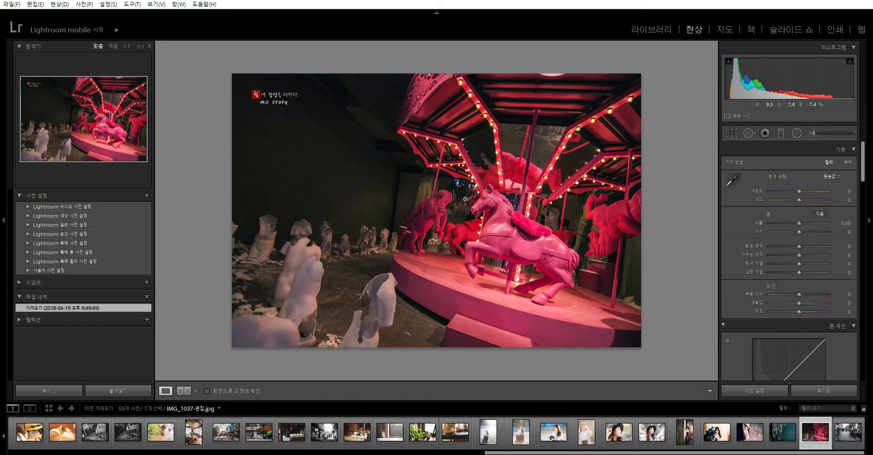
key(Left)
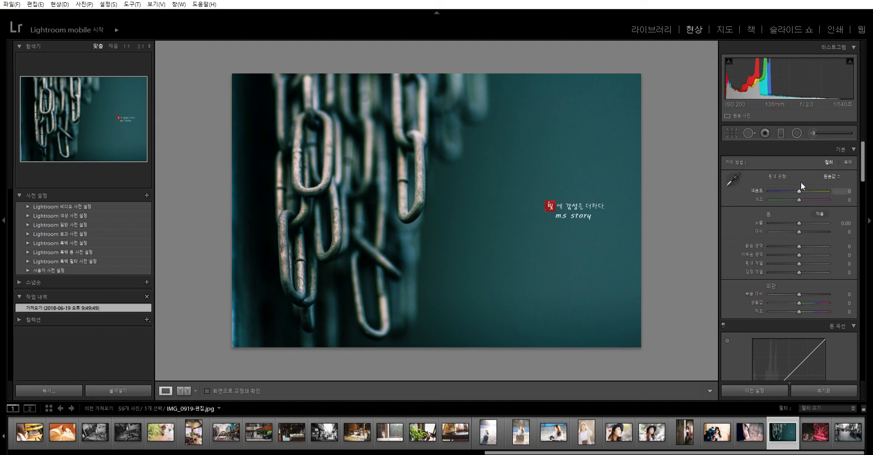
- Try a temperature of +33 and a black-and-white treatment on the hanging chains photo, restoring the original temperature and color treatment
drag(799, 190, 810, 191)
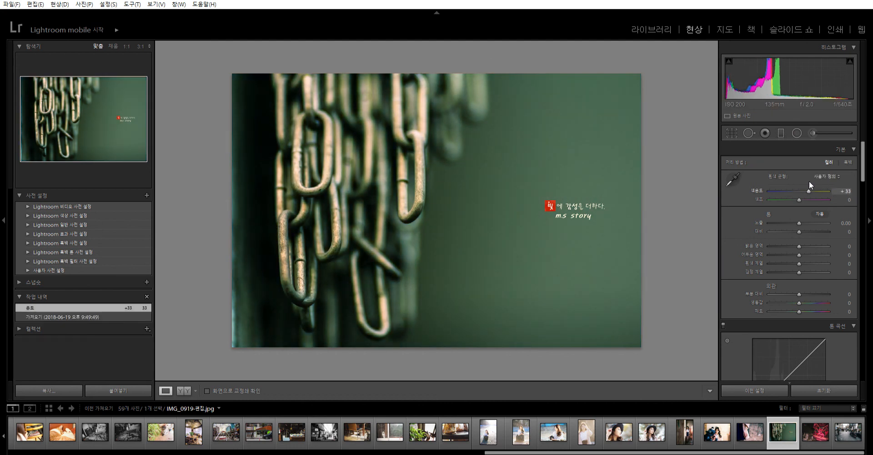
double_click(810, 191)
click(850, 160)
click(829, 162)
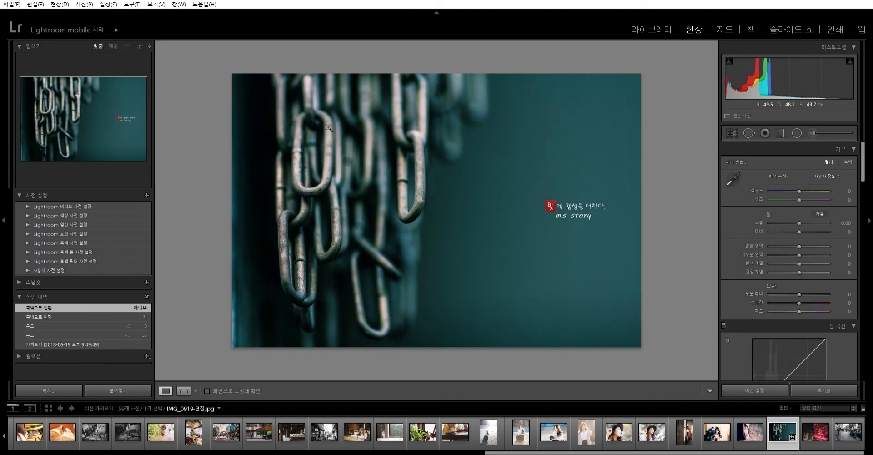
- On the chains photo, set temperature -35, tint -19, exposure -0.35, contrast -21, shadows -41, blacks -49 and clarity +84, and compare before and after
drag(799, 184, 793, 200)
drag(800, 290, 786, 254)
drag(799, 223, 793, 223)
click(189, 390)
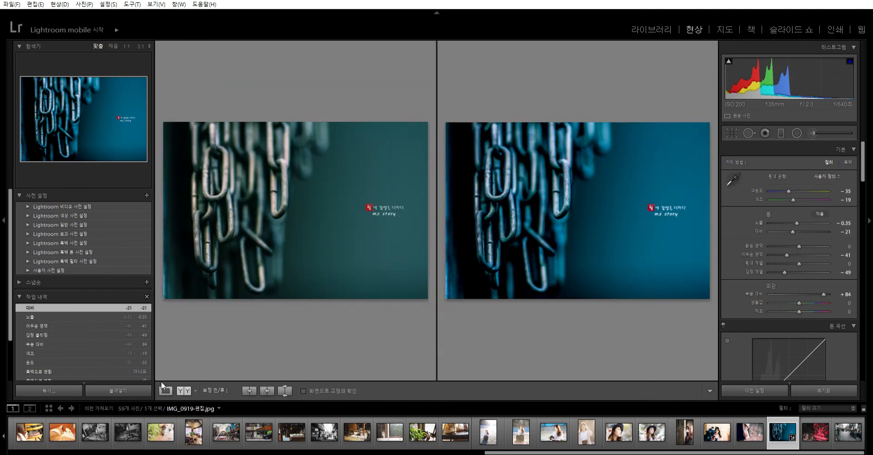
click(165, 390)
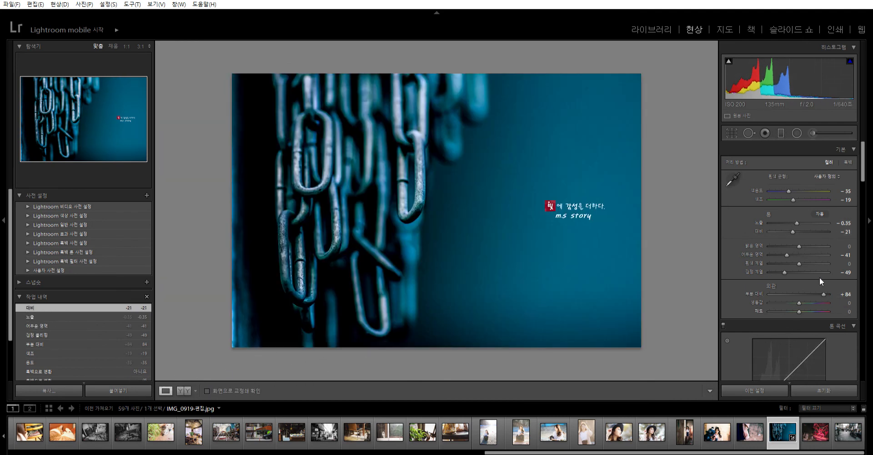
- Check the chains photo's shooting metadata in the Library, and open the sunlit portrait of the crouching woman in Develop
click(651, 29)
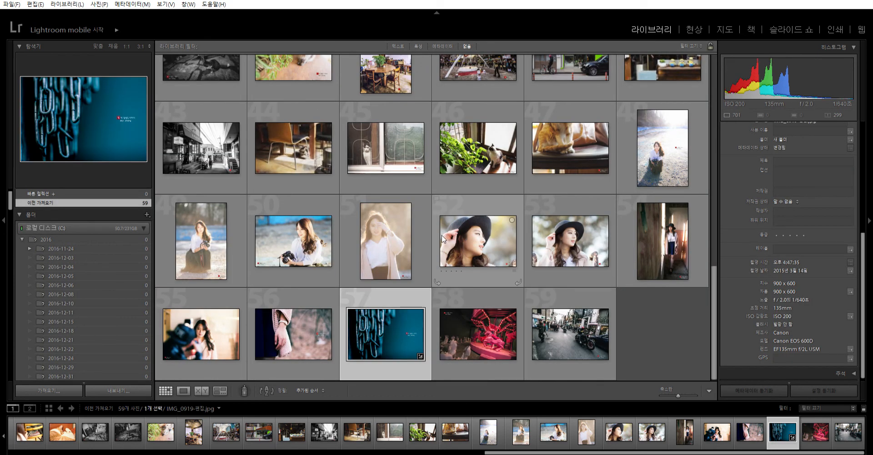
click(637, 146)
click(697, 17)
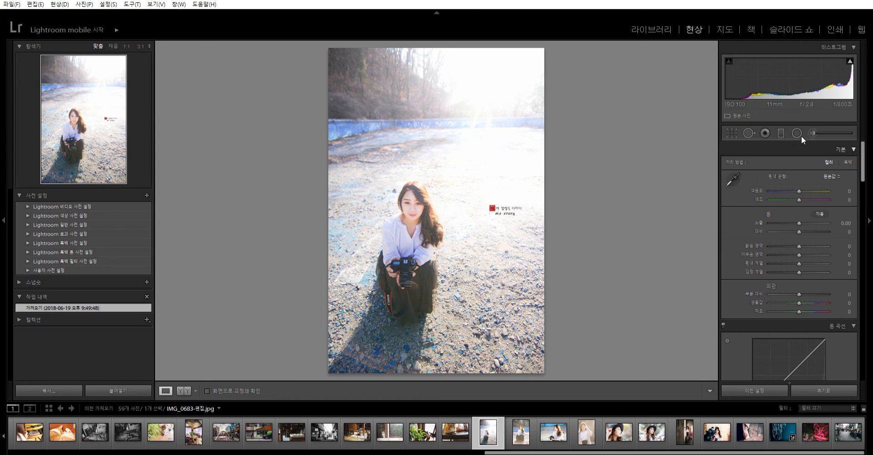
- Set the Adjustment Brush size to 50.4 on the sunlit portrait, and close the brush without painting
click(813, 133)
drag(775, 320, 797, 320)
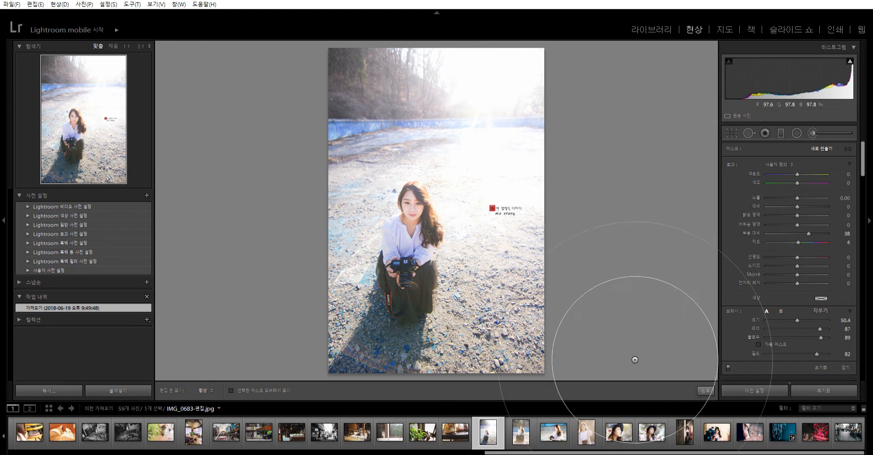
click(845, 367)
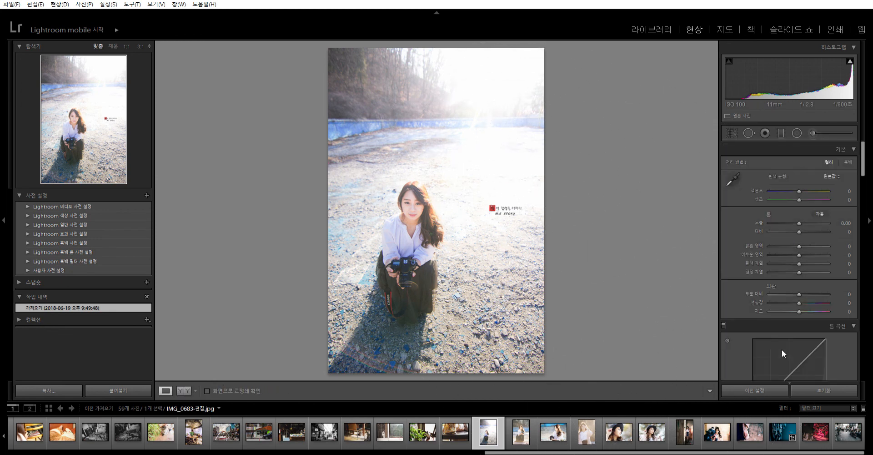
- On the next portrait, of the woman crouching by the blue wall, set temperature +18, shadows -32, blacks -38 and clarity -16
click(521, 431)
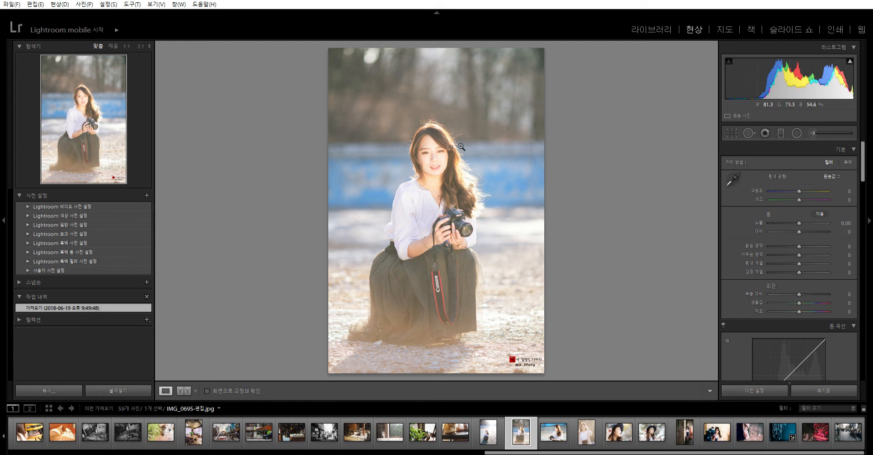
click(425, 124)
click(446, 136)
drag(799, 191, 804, 182)
drag(799, 272, 787, 247)
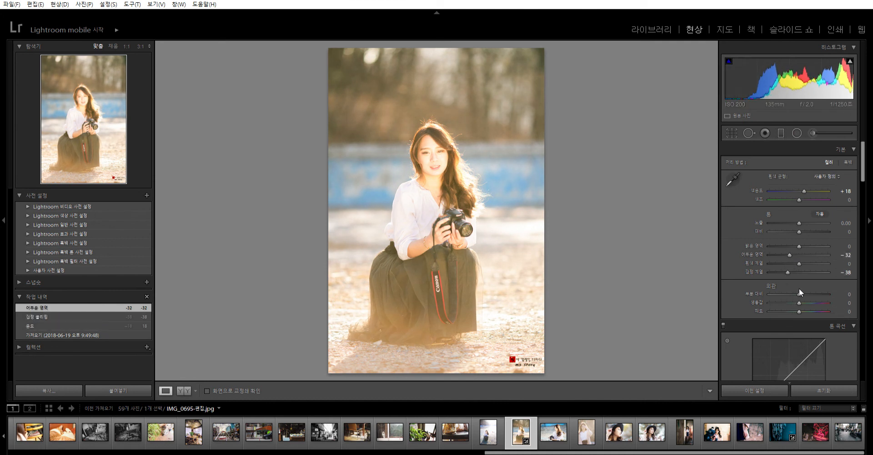
drag(795, 291, 793, 291)
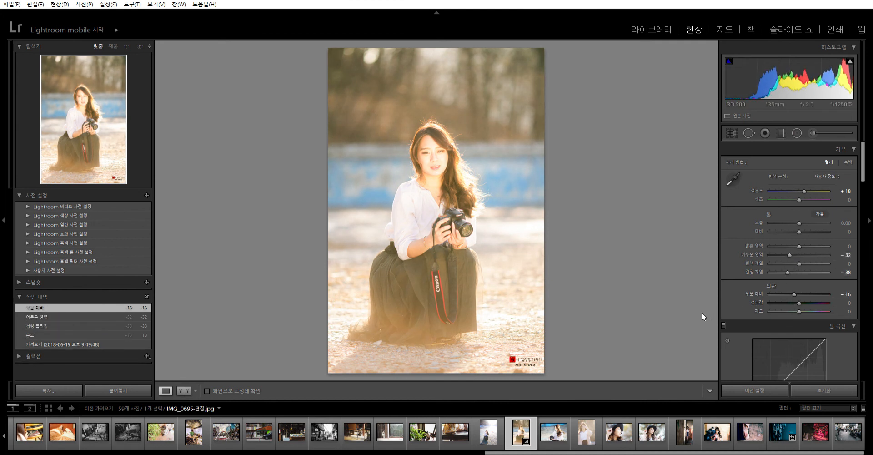
- Try temperature -29 on the crouching portrait, and set its vibrance to -38, clarity to +2 and temperature to +16
mouse_move(804, 191)
mouse_down()
mouse_move(805, 182)
mouse_move(793, 183)
mouse_up()
drag(793, 294, 799, 294)
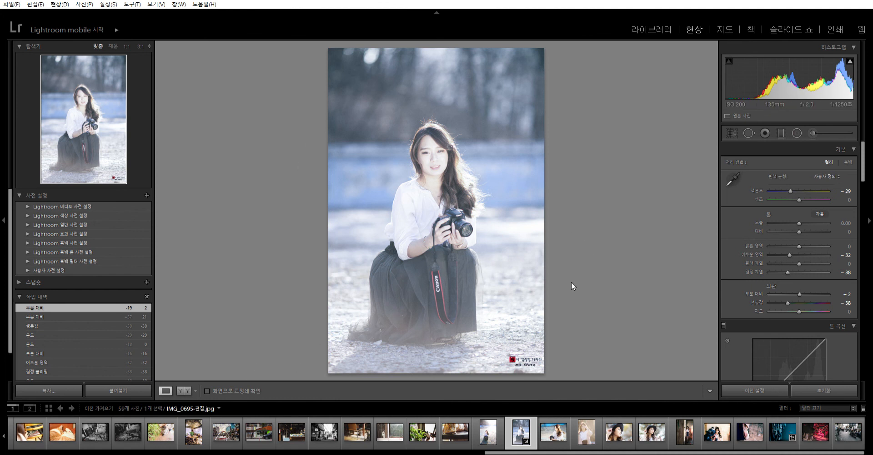
click(803, 189)
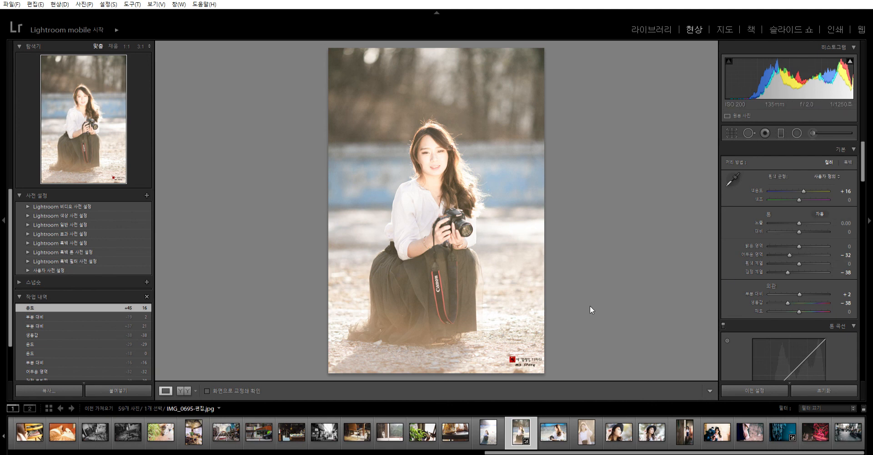
- View the next two portraits, and check the Adjustment Brush settings on the portrait with the raised hand without painting
key(Right)
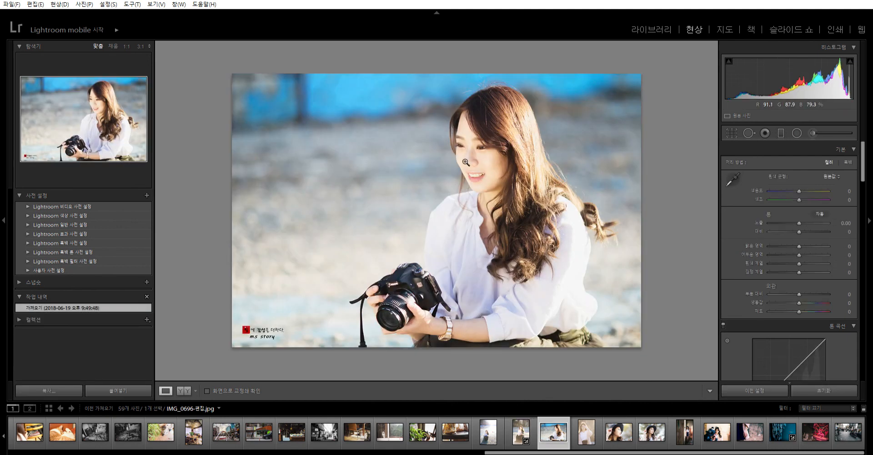
key(Right)
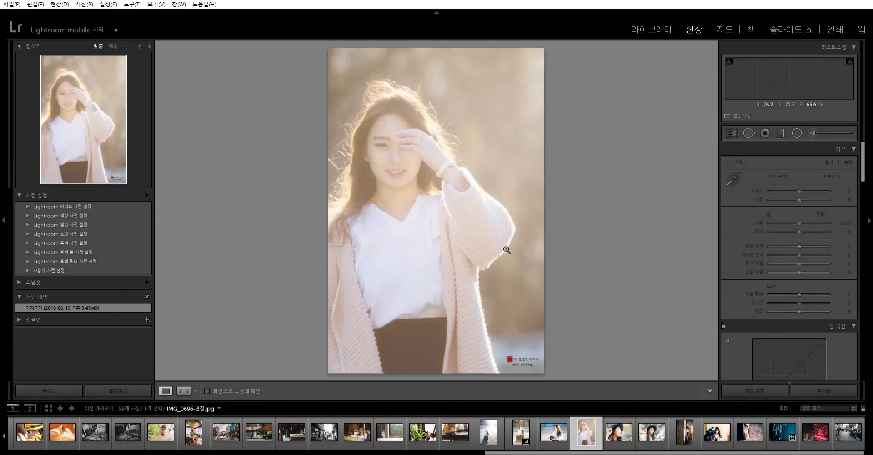
click(813, 129)
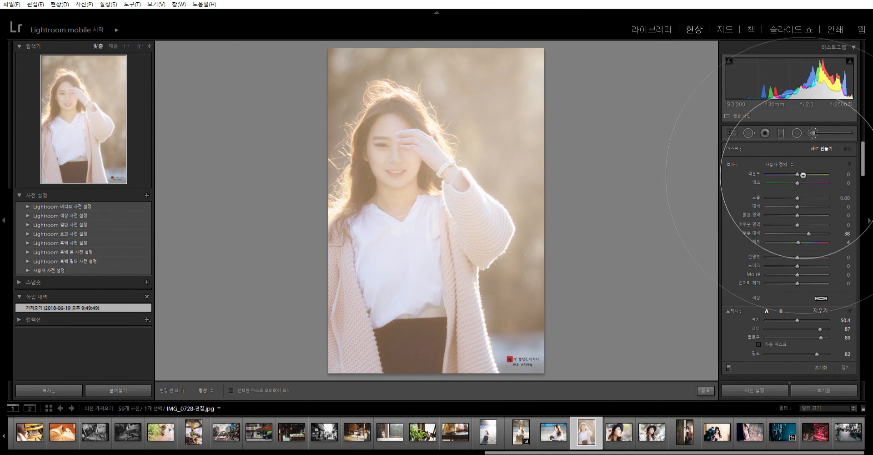
click(845, 367)
- Review the portraits back to the sunlit crouching photo and forward again to the portrait with the raised hand
key(Left)
key(Left)
key(Left)
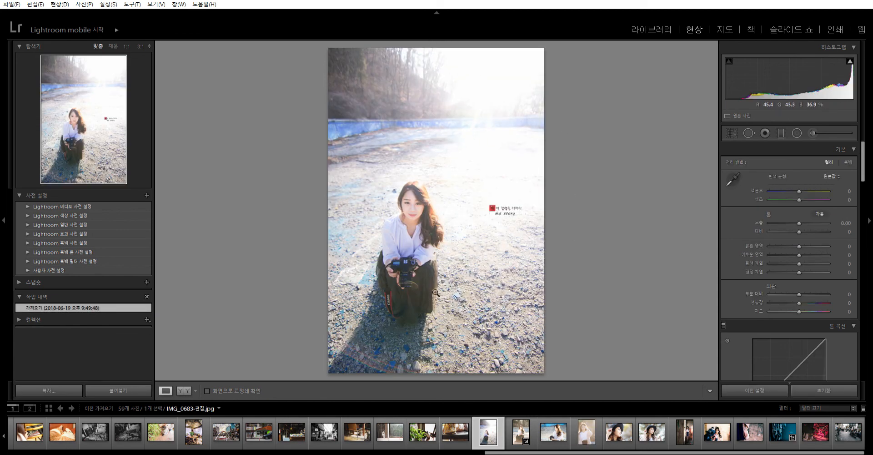
key(Right)
key(Right)
key(Right)
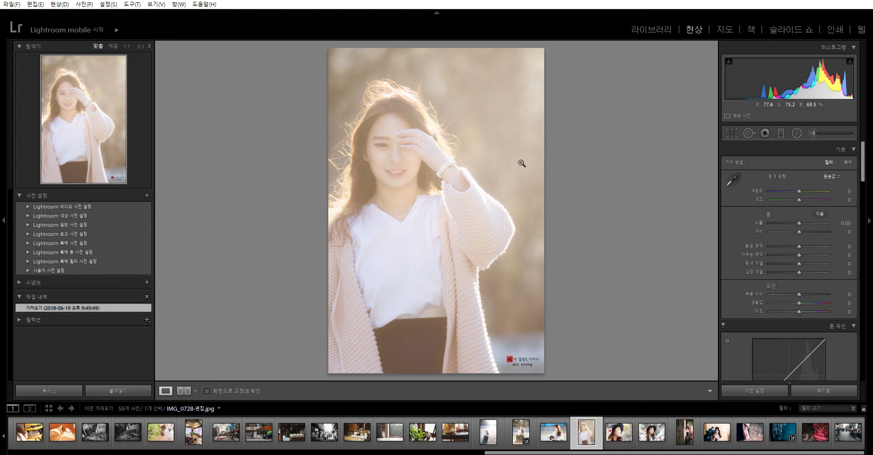
- View the two close black-hat portraits, the sunlit doorway portrait, the photo with the blurred photographer and the wristwatch hand photo
key(Right)
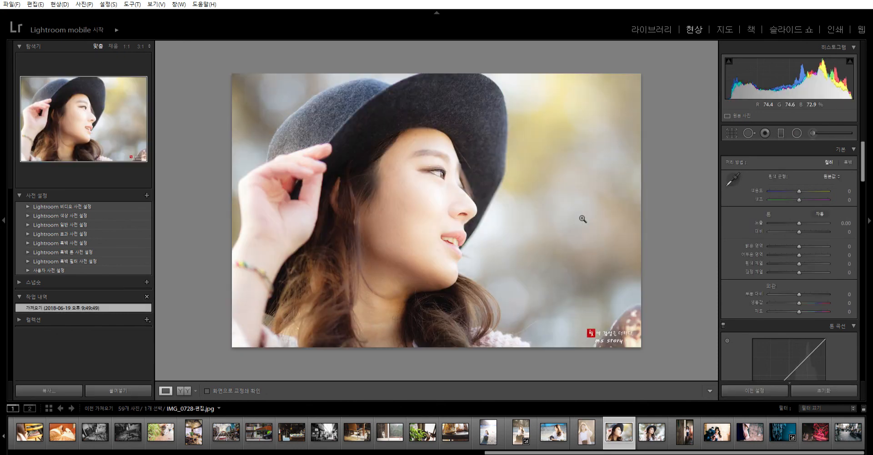
key(Right)
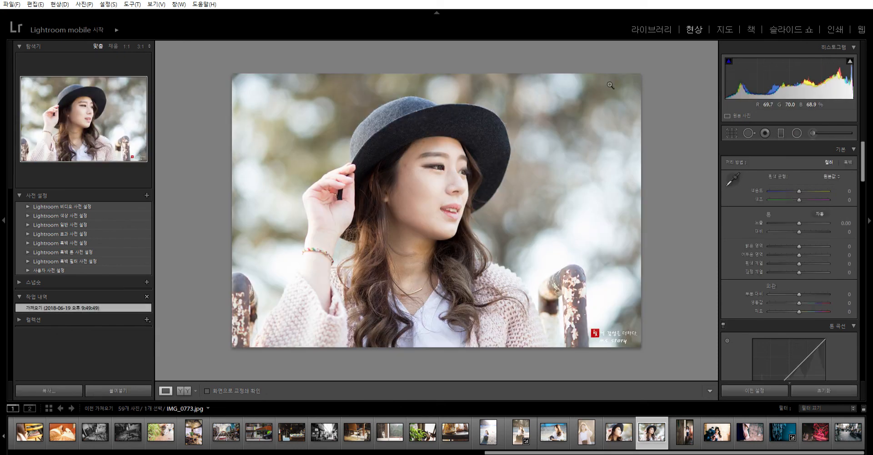
key(Right)
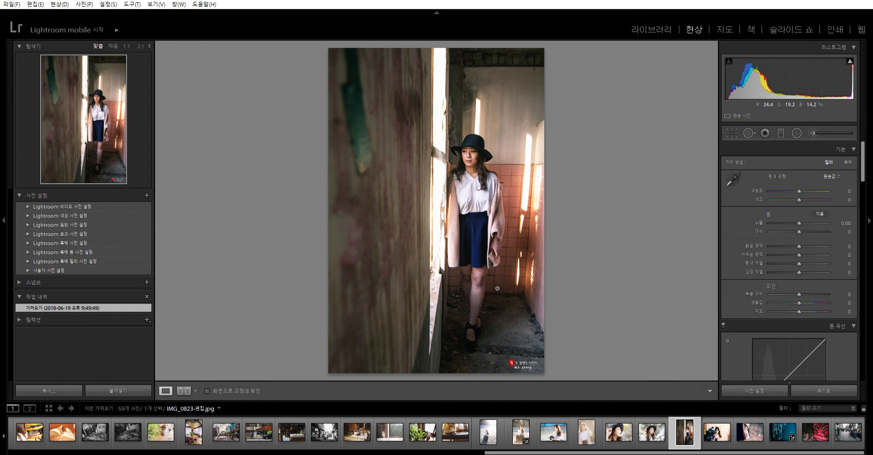
key(Right)
key(Left)
key(Right)
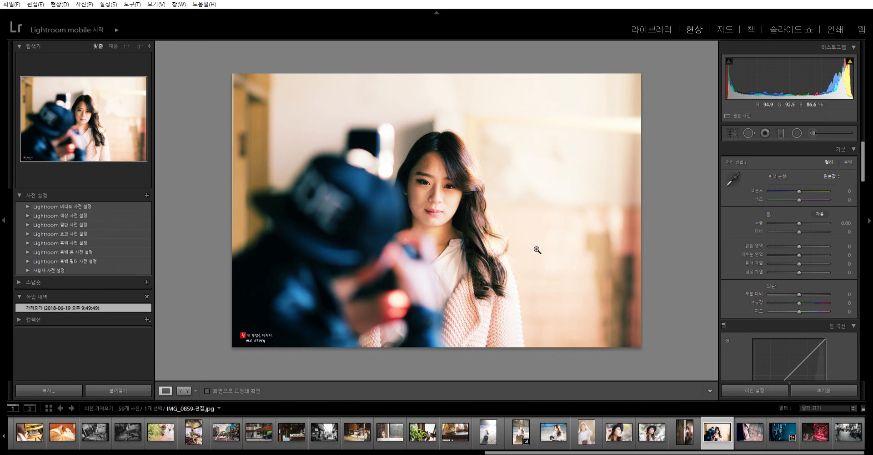
key(Right)
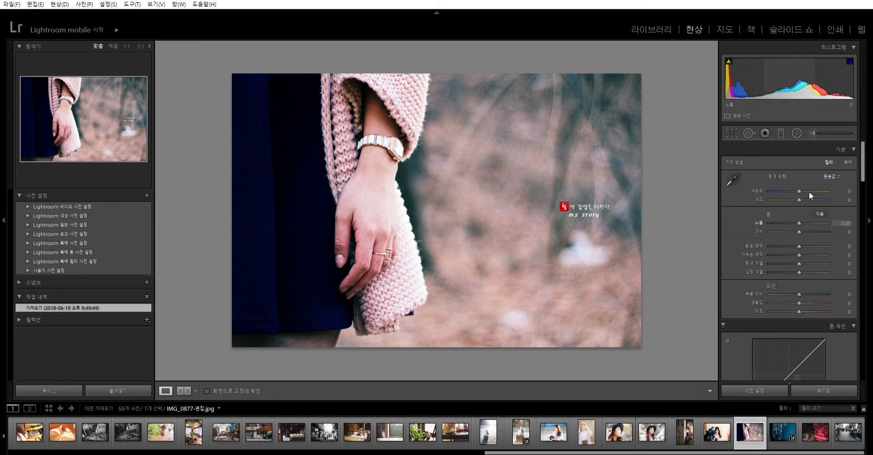
- Try temperature -40, tint -24, shadows -47, blacks -46 and clarity +43 on the wristwatch hand photo, and reset all its adjustments
drag(801, 183, 787, 183)
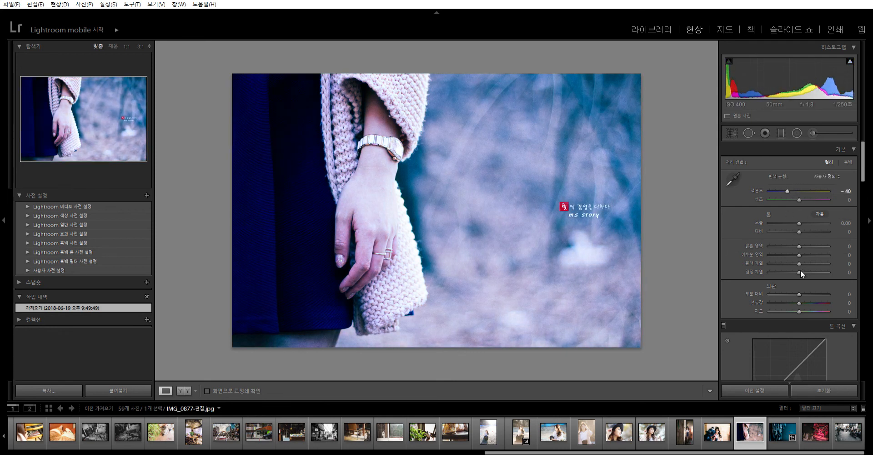
drag(800, 282, 785, 245)
drag(799, 192, 790, 191)
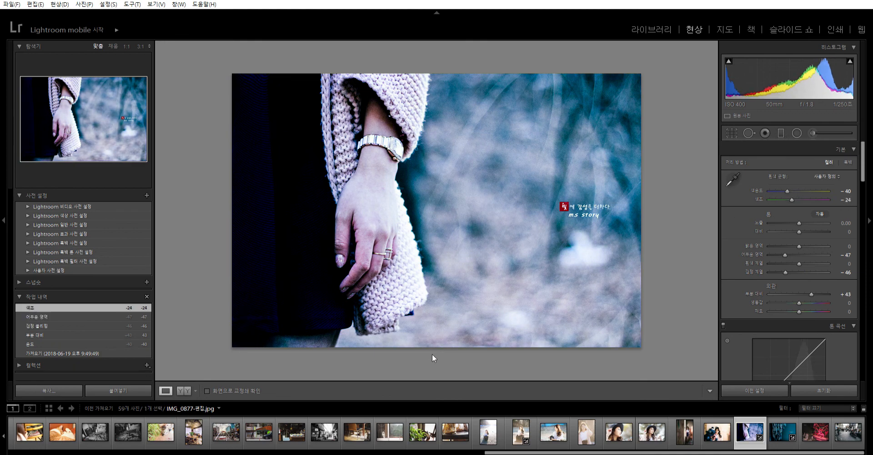
click(838, 386)
- Set the wristwatch hand photo's temperature to +35, clarity to -29, blacks to -24 and shadows to -29
drag(801, 184, 811, 183)
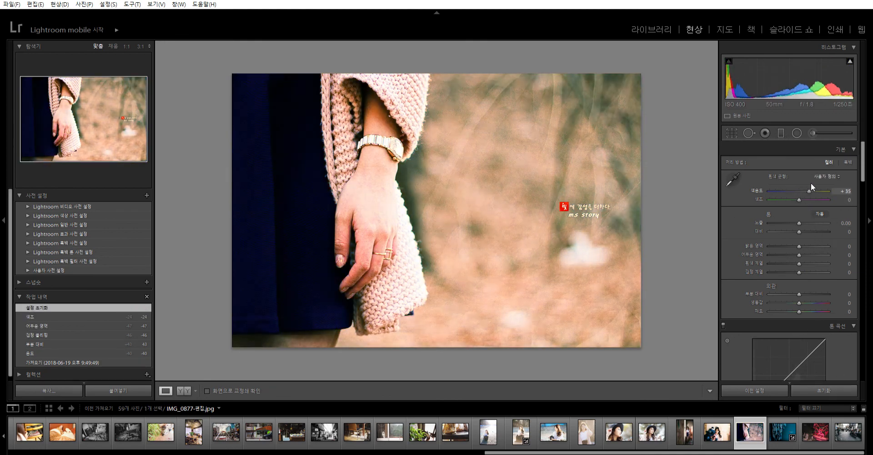
drag(799, 293, 790, 244)
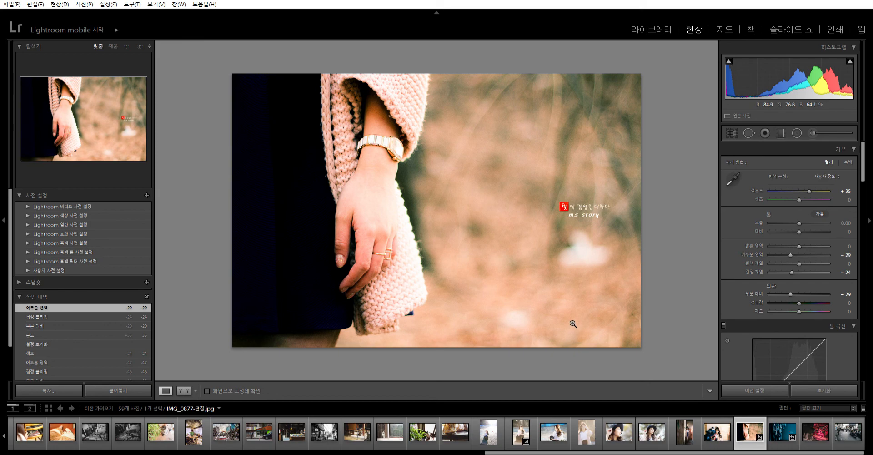
- View the blue hanging chain photo, and browse the imported photos in the Library grid up to the first row and back down
key(Right)
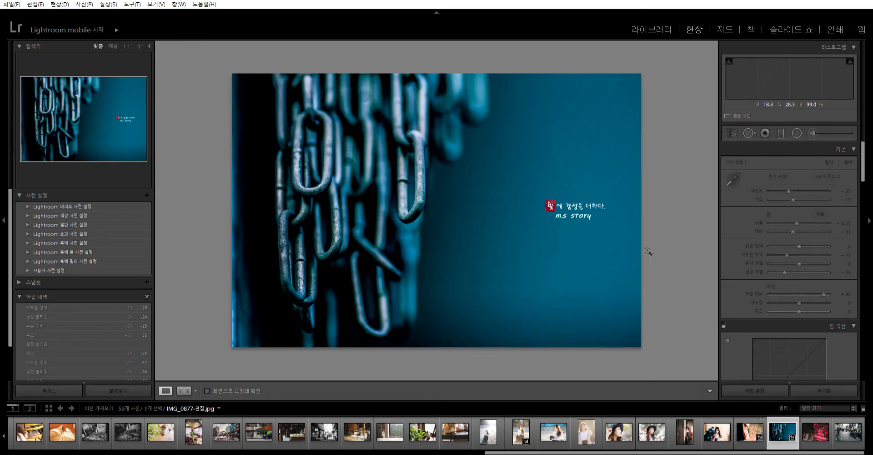
key(g)
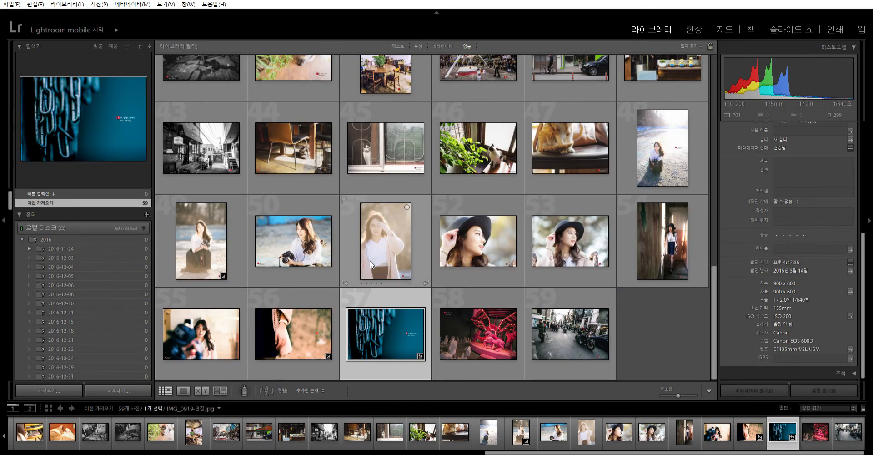
scroll(396, 273, up, 3)
scroll(397, 271, up, 3)
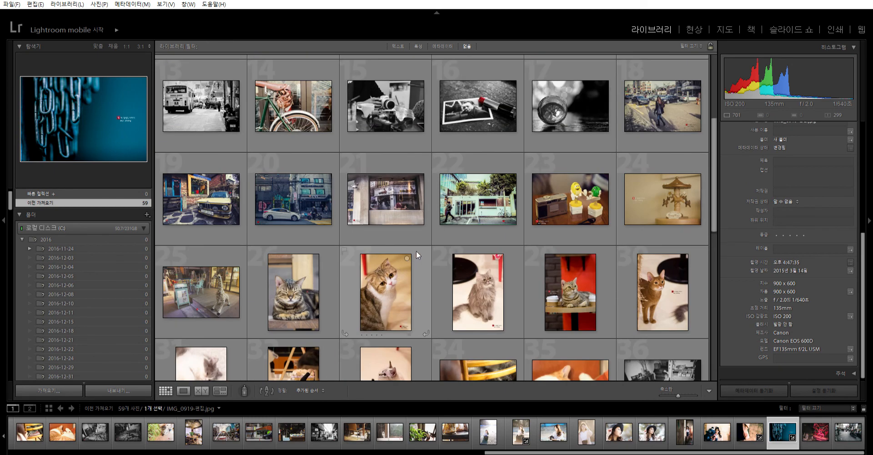
scroll(416, 250, up, 3)
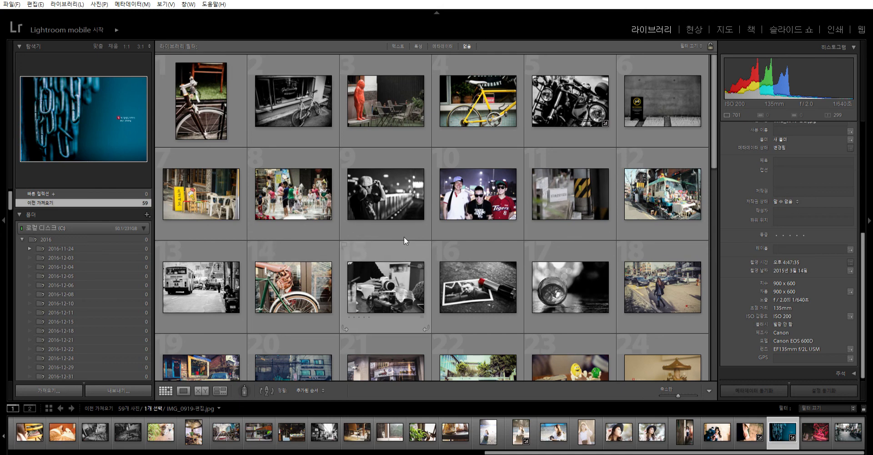
scroll(404, 237, down, 5)
scroll(407, 237, down, 5)
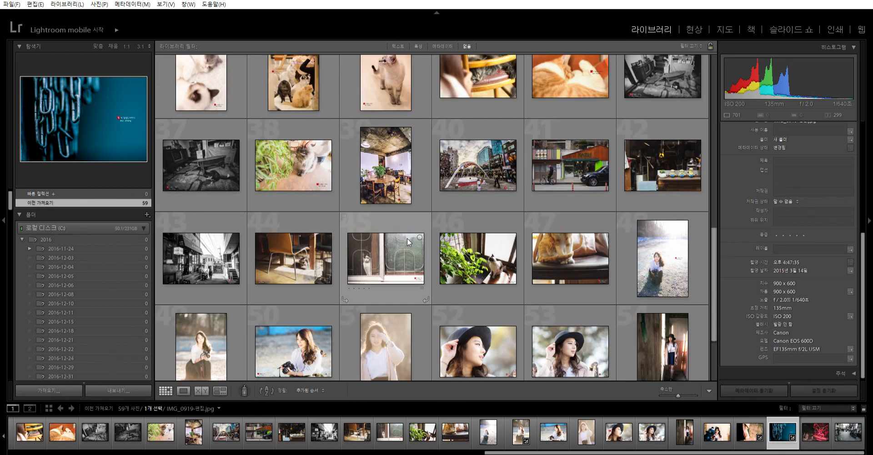